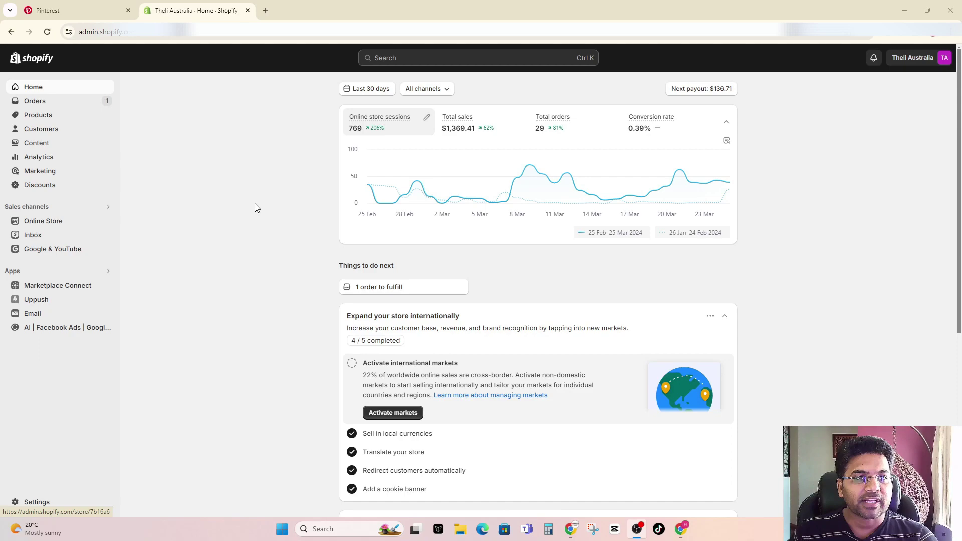
- Check the Pinterest home feed and return to the Shopify store admin
click(83, 10)
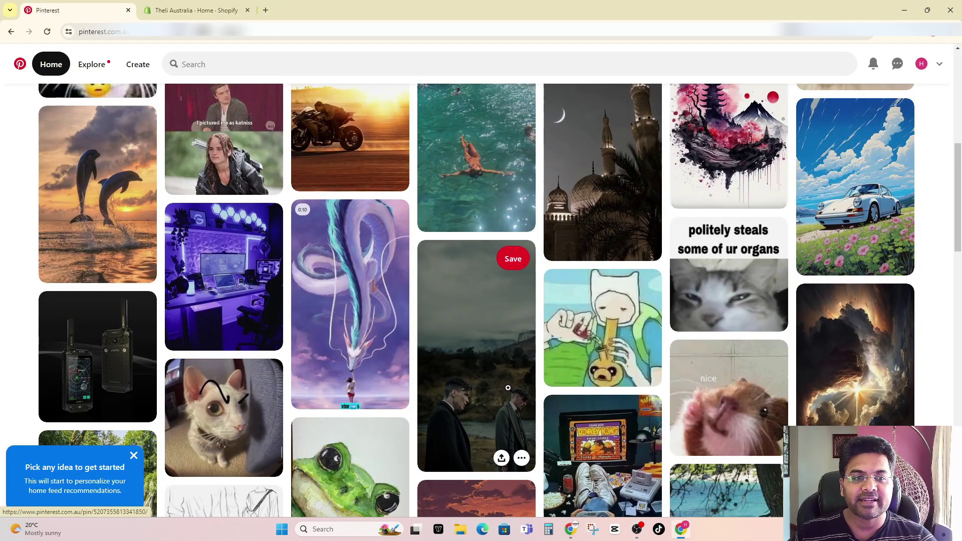
scroll(261, 327, up, 4)
scroll(261, 327, up, 2)
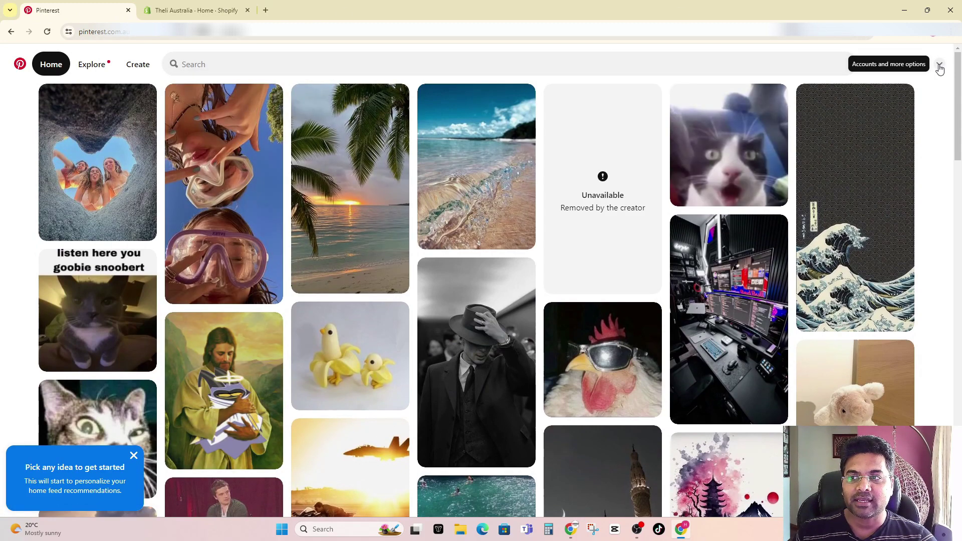
key(ctrl+Tab)
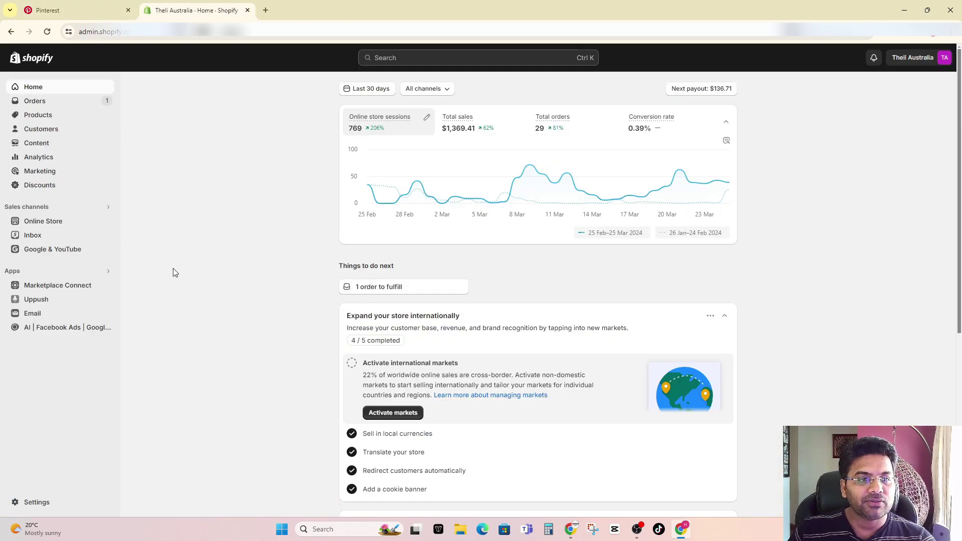
click(75, 9)
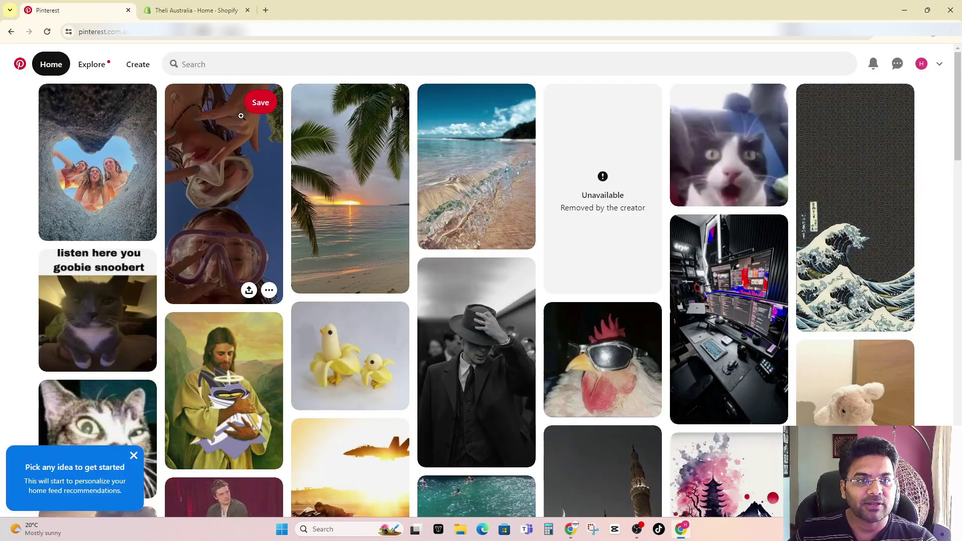
key(ctrl+Tab)
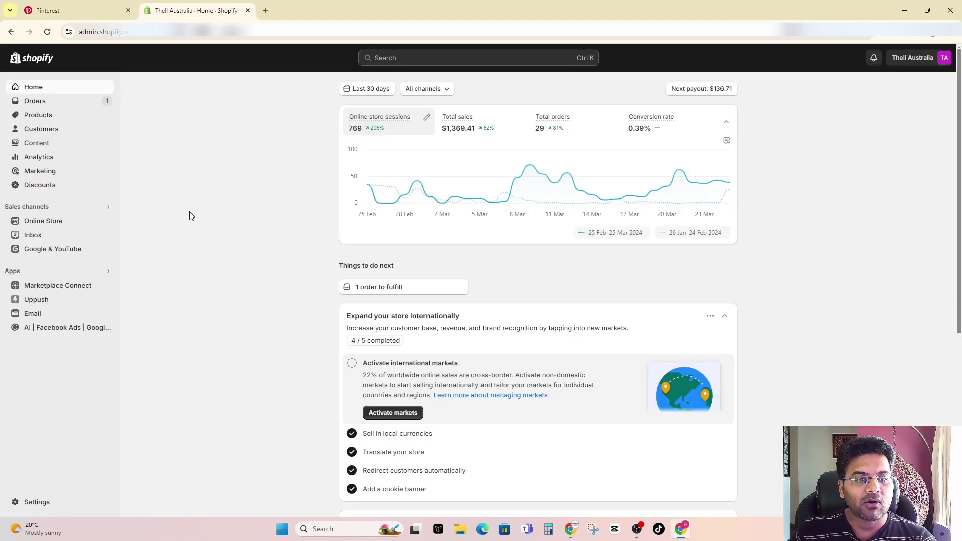
- Search the Shopify App Store for 'pinterest' and land on the Pinterest app's listing page
click(62, 272)
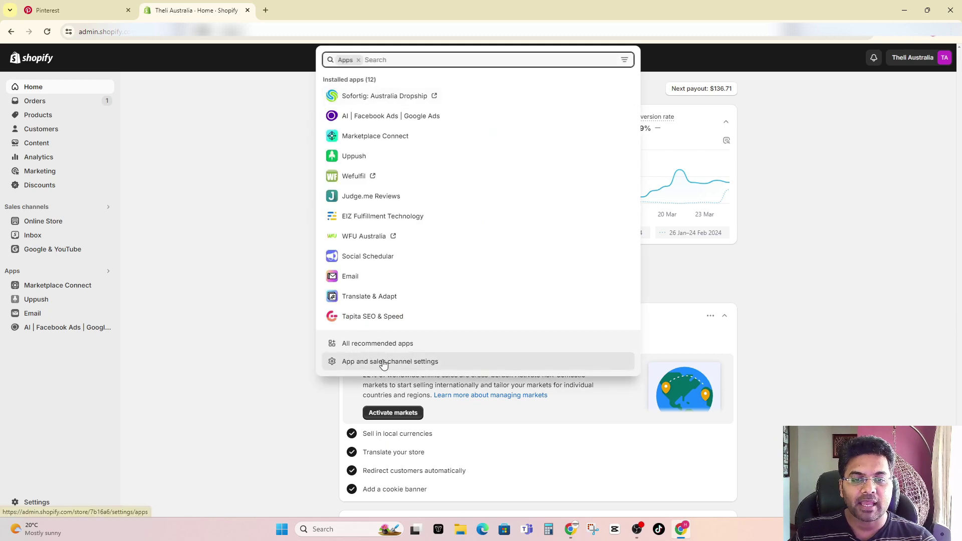
click(406, 361)
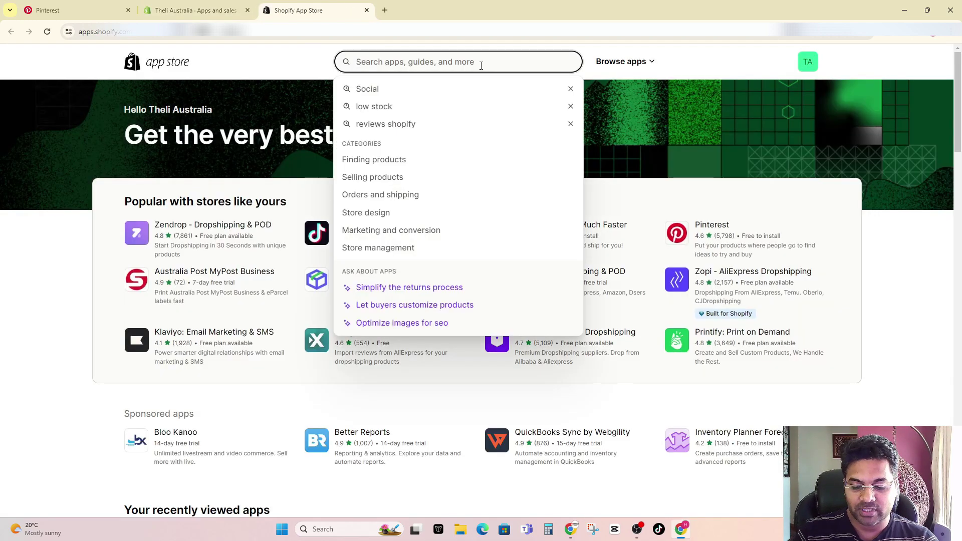
text(pinte)
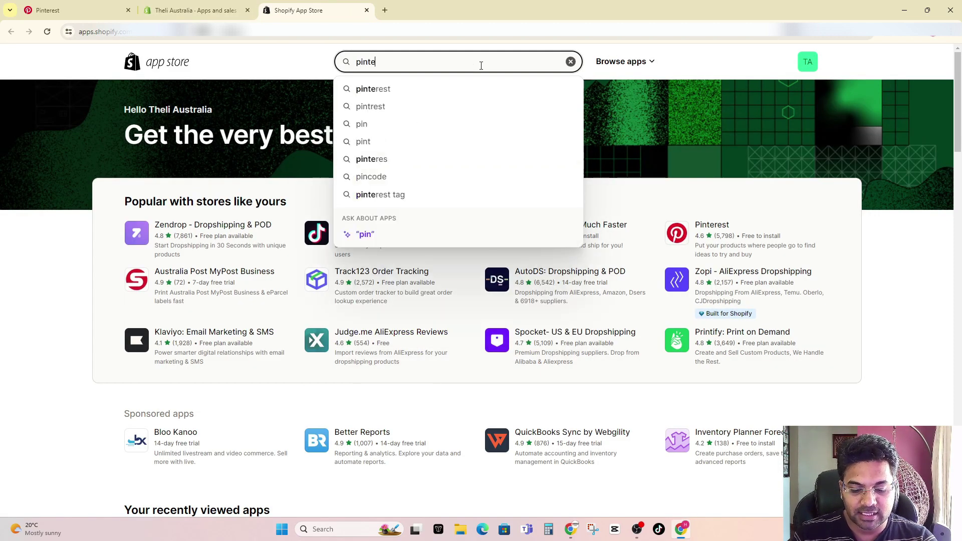
text(rest)
key(Return)
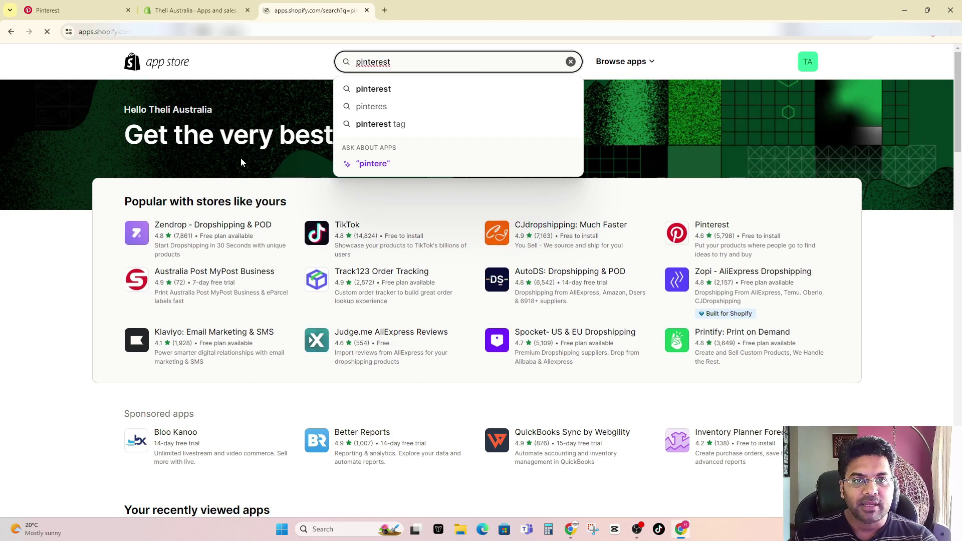
click(423, 61)
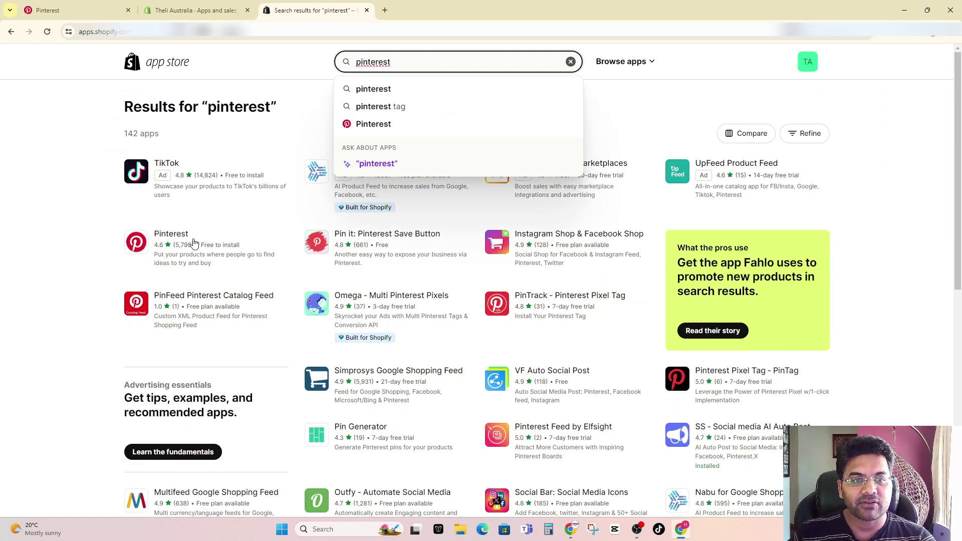
click(167, 237)
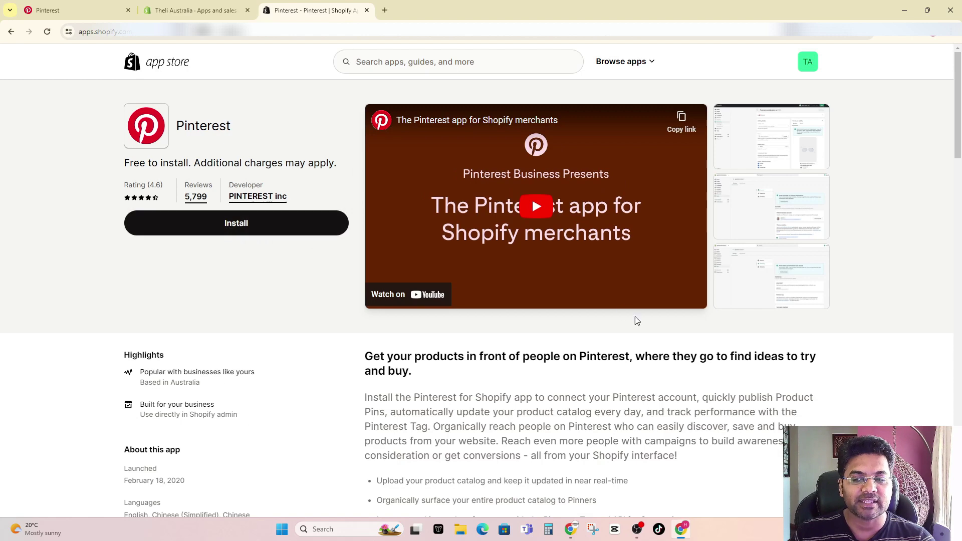
- Install the Pinterest app on the store and close the leftover settings and App Store tabs
click(255, 226)
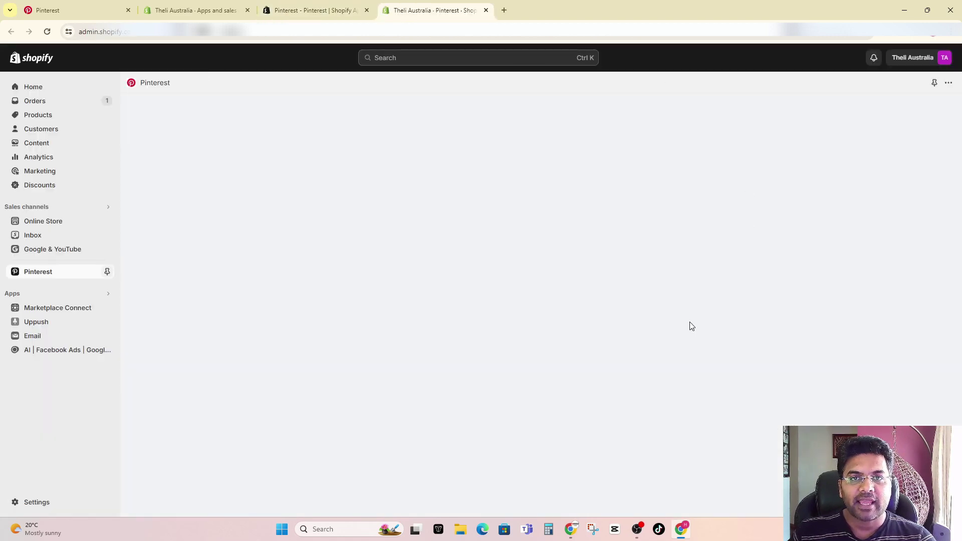
click(248, 10)
click(247, 10)
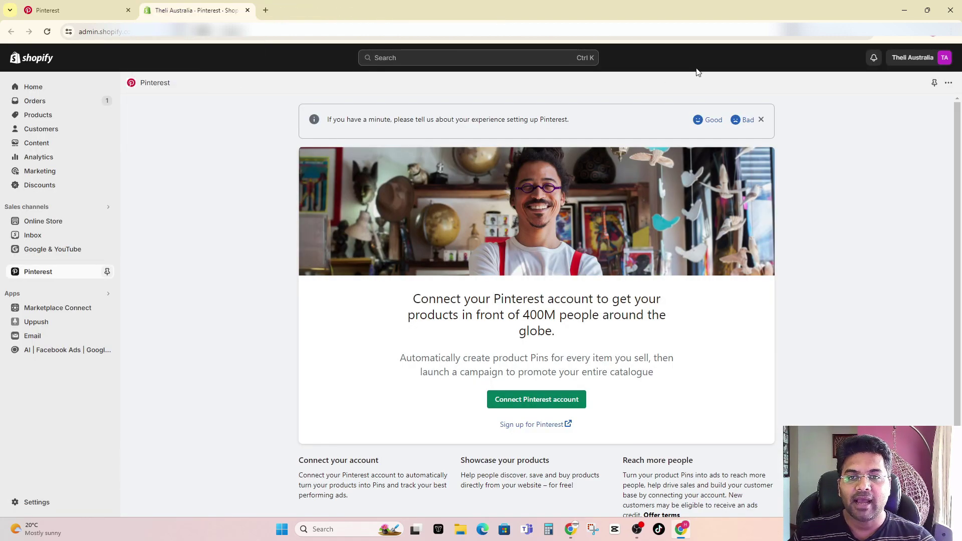
click(44, 277)
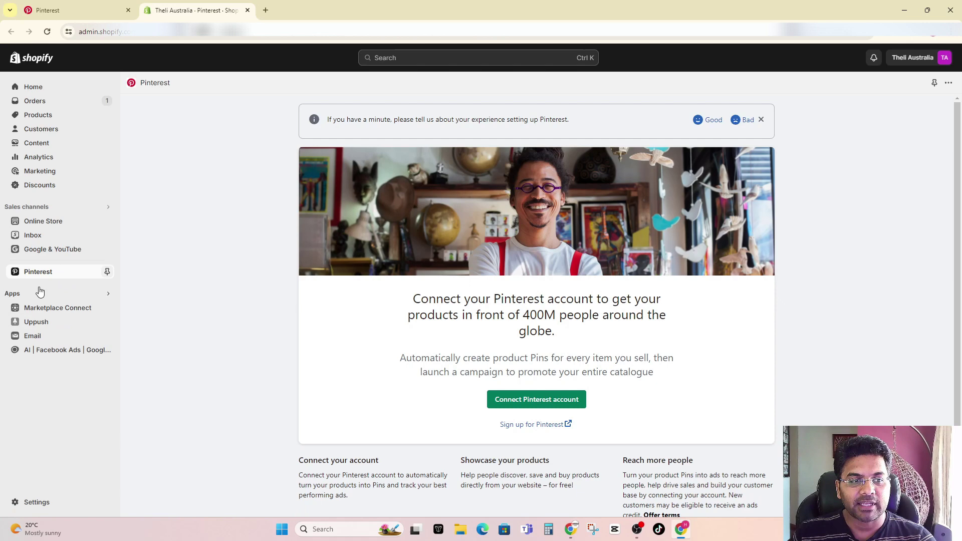
- Pin Pinterest in the store navigation and review the installed sales channels list
click(106, 272)
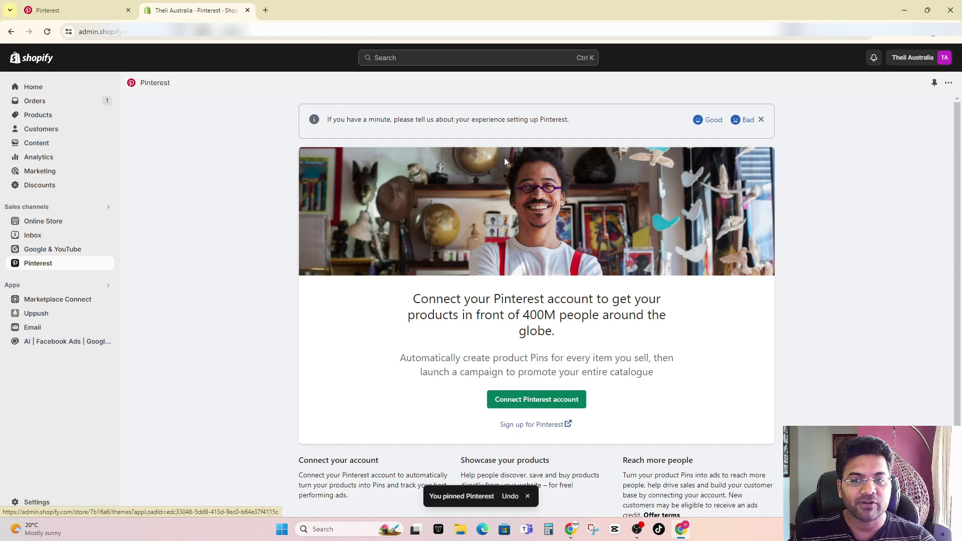
click(42, 210)
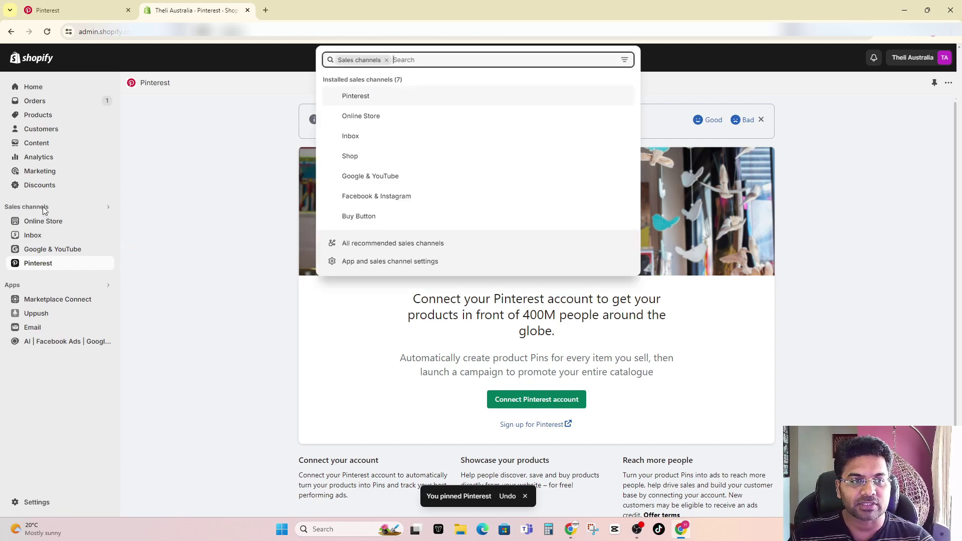
key(Escape)
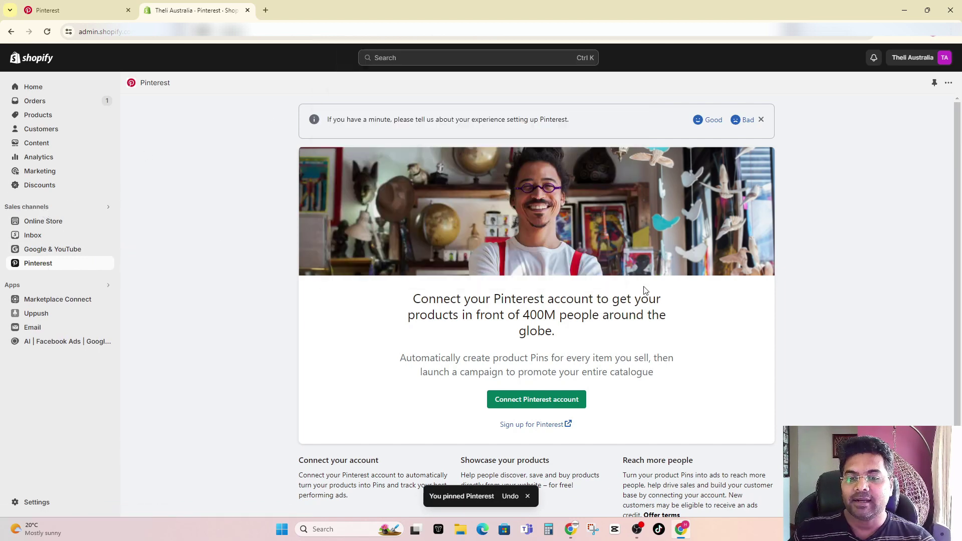
scroll(638, 269, down, 1)
scroll(579, 376, up, 1)
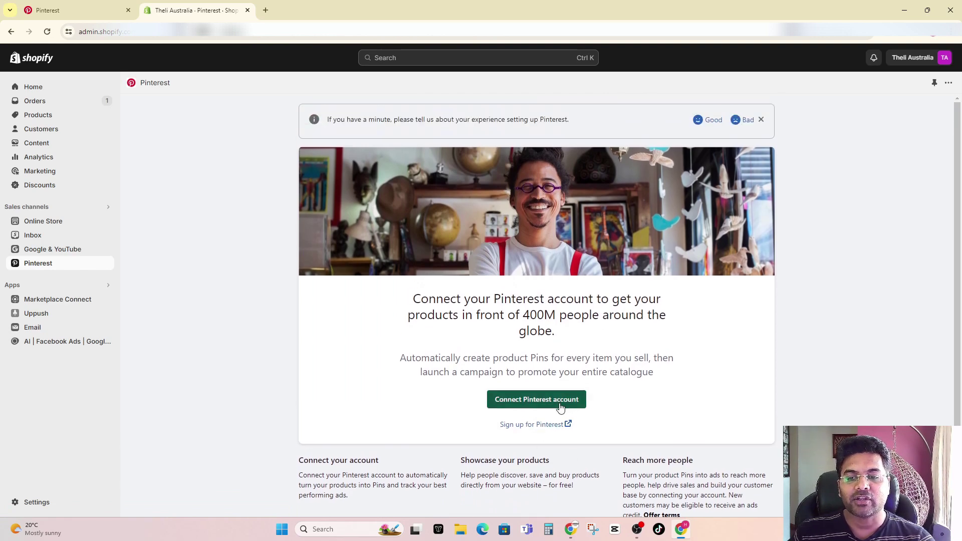
- Connect the Pinterest account, granting the Shopify app access, and return to Pinterest settings
click(528, 400)
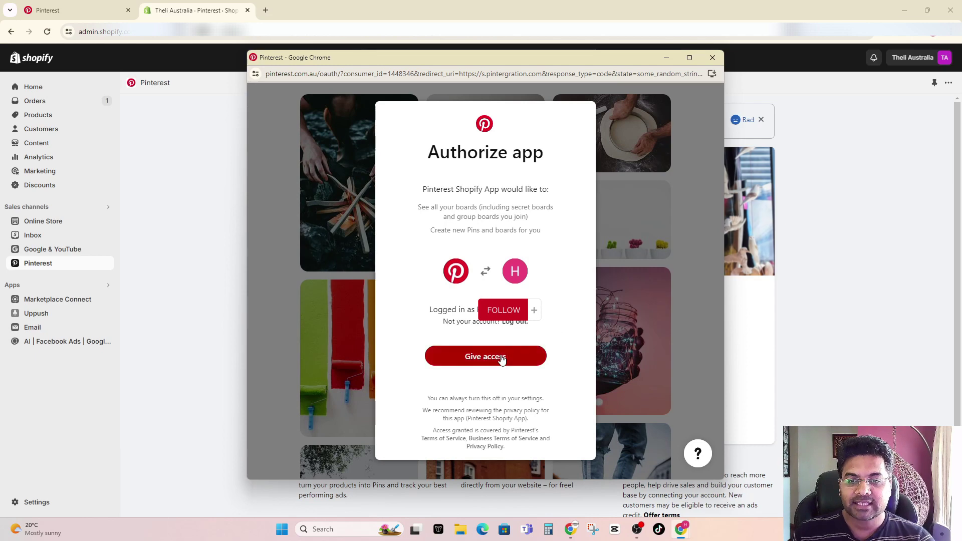
click(486, 357)
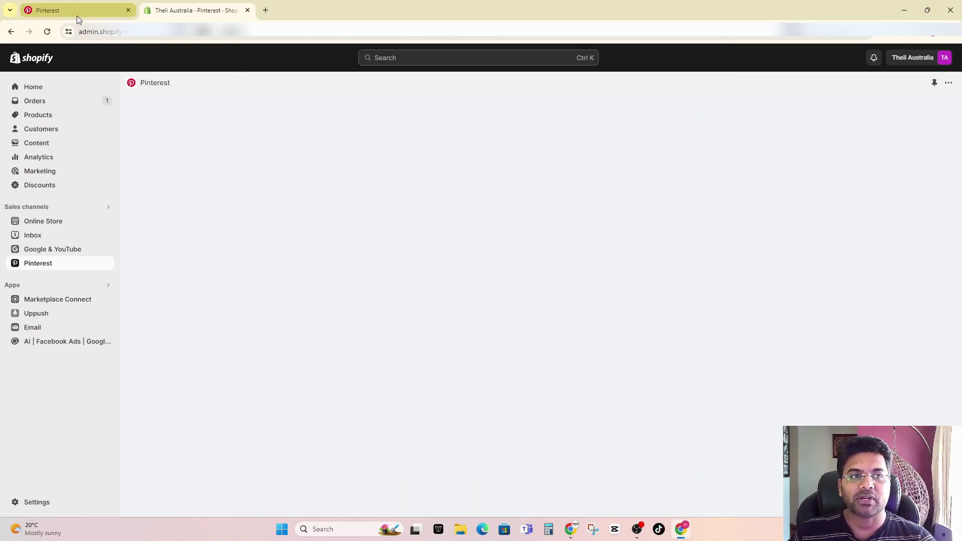
click(87, 11)
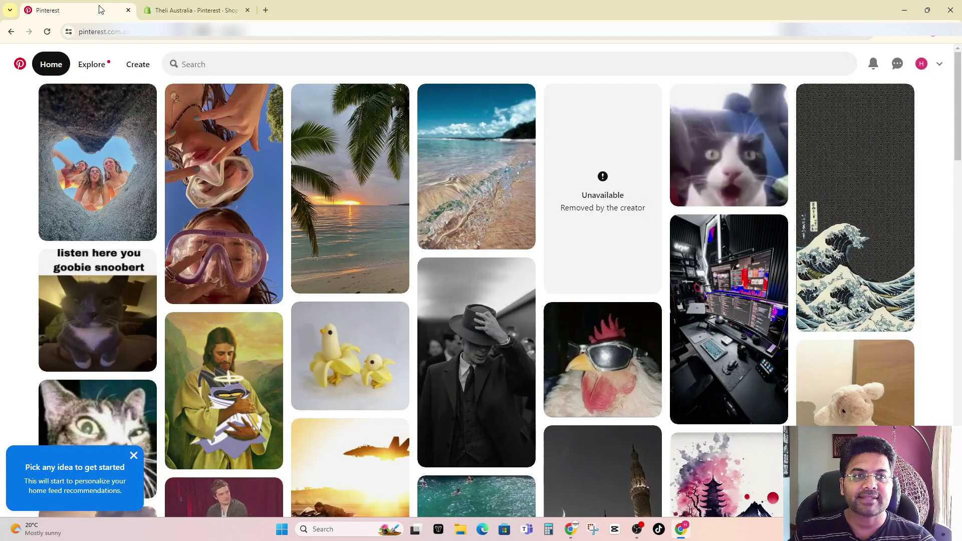
click(184, 11)
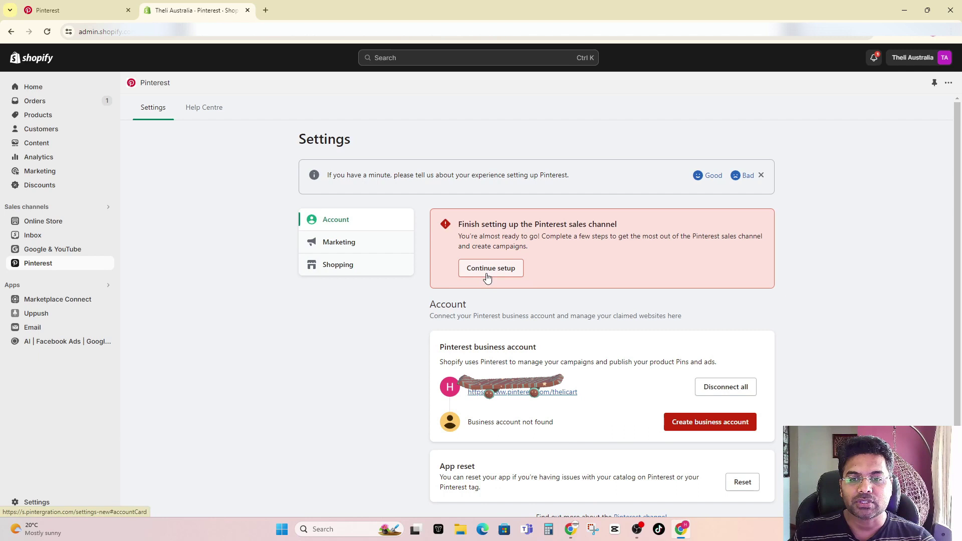
- Review the business account details and start creating a linked Pinterest business account
click(505, 269)
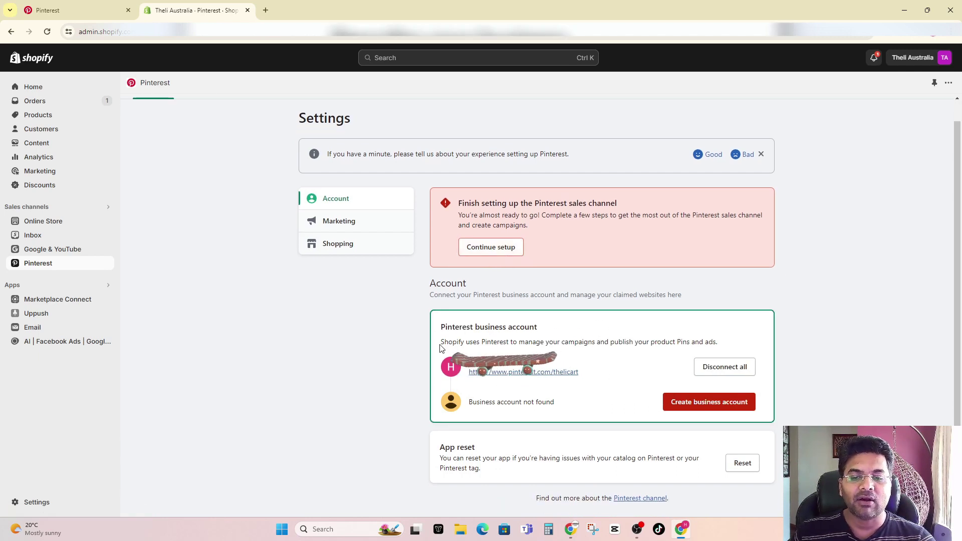
drag(511, 401, 551, 404)
click(559, 405)
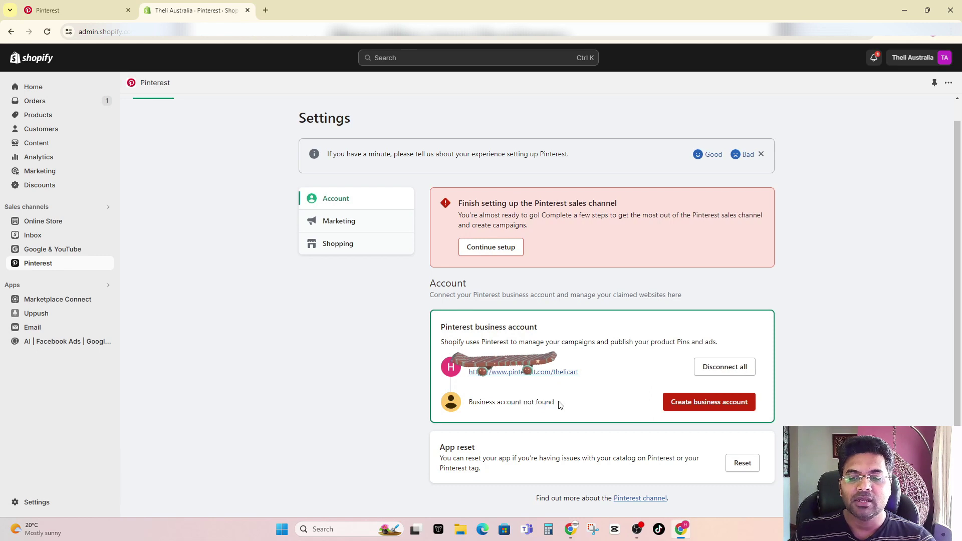
click(702, 411)
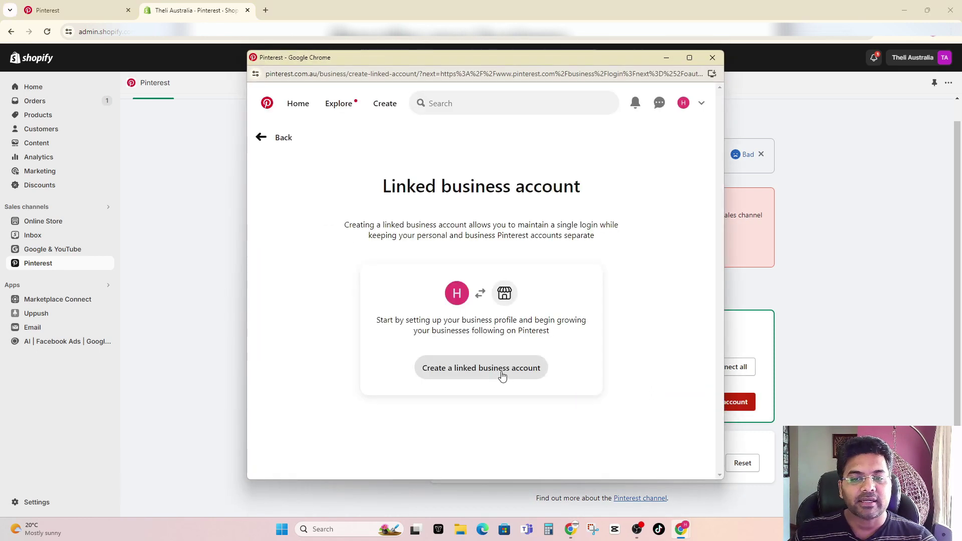
- Start a linked Pinterest business account as an Online merchant
click(453, 368)
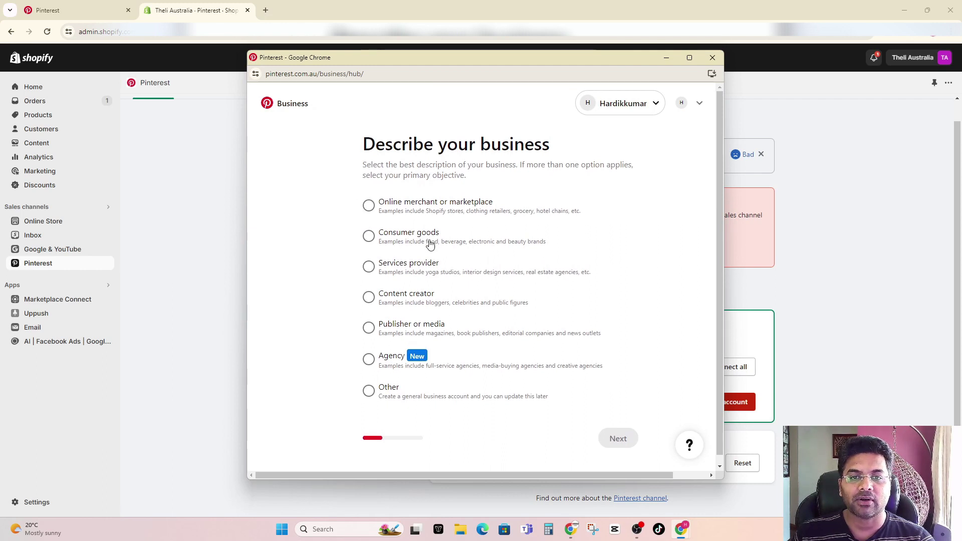
click(369, 206)
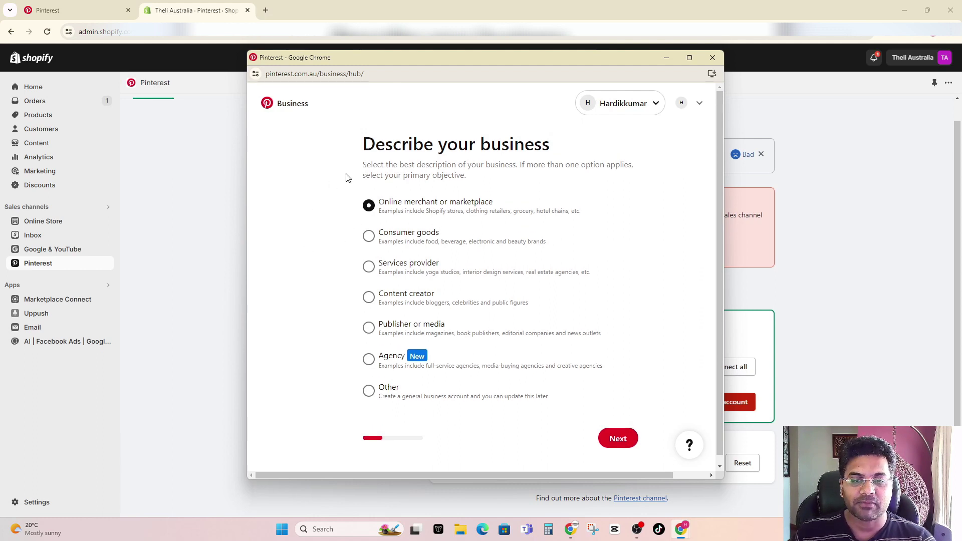
click(619, 441)
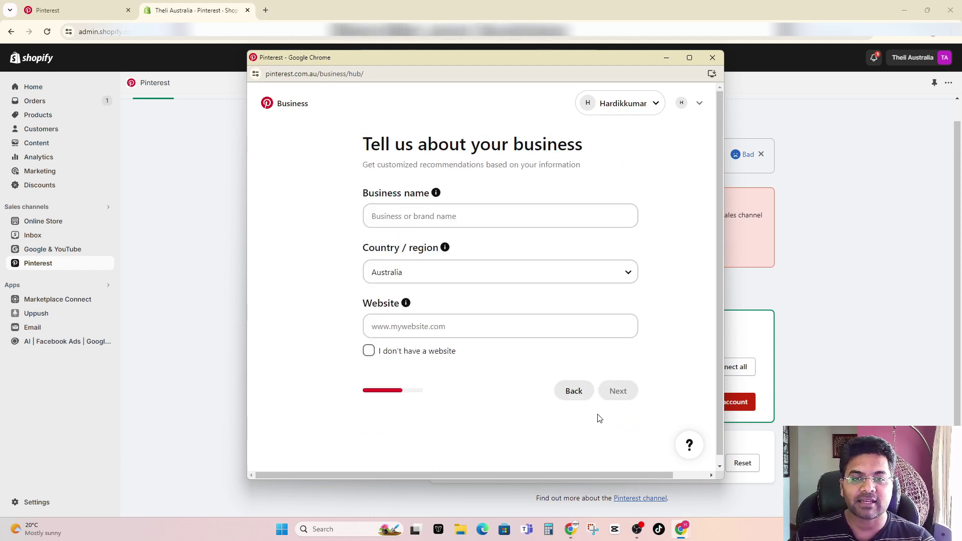
click(399, 221)
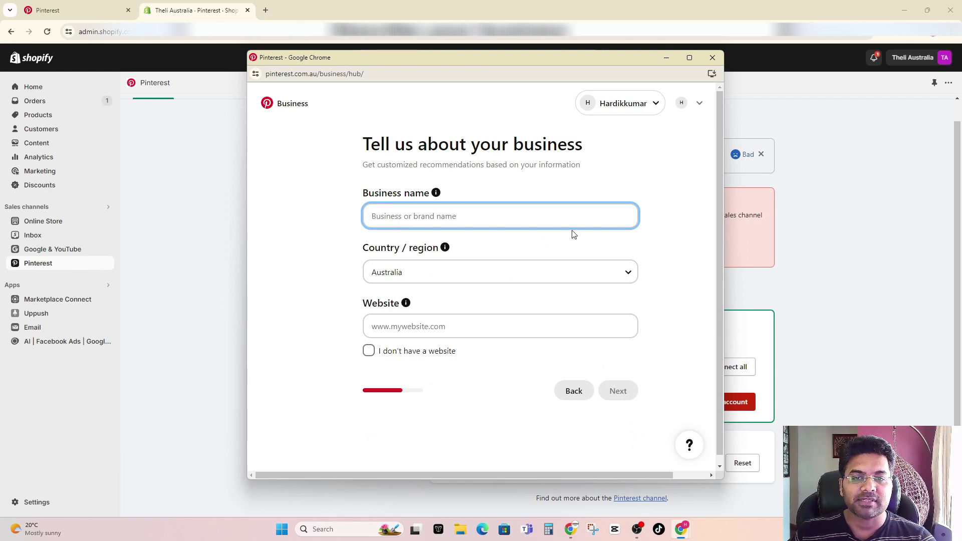
text(Theli)
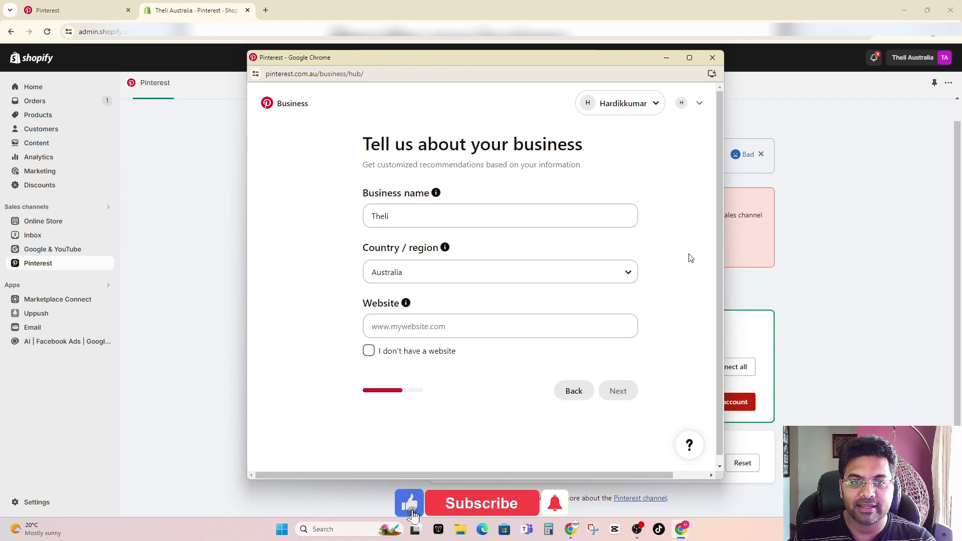
click(433, 325)
text(https://theli.com.au/)
drag(398, 326, 330, 327)
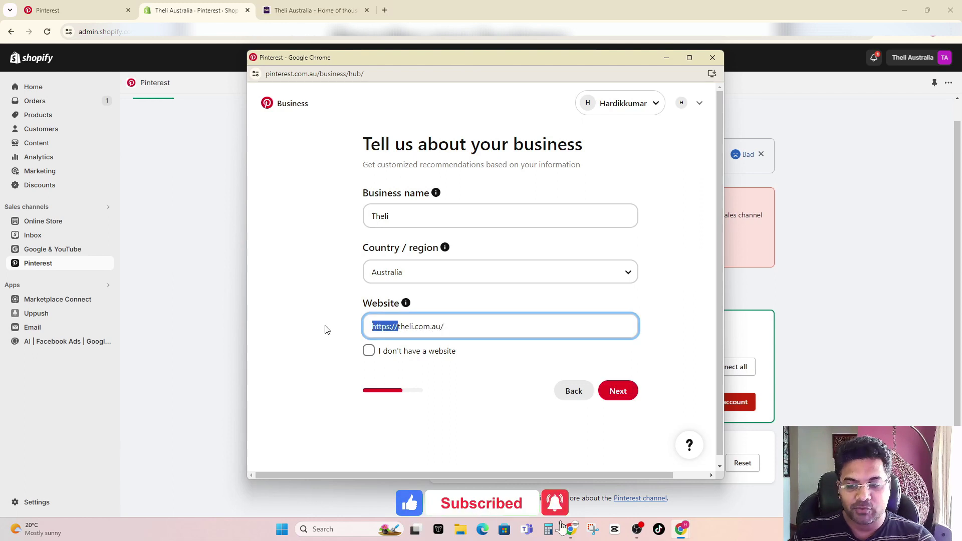
key(BackSpace)
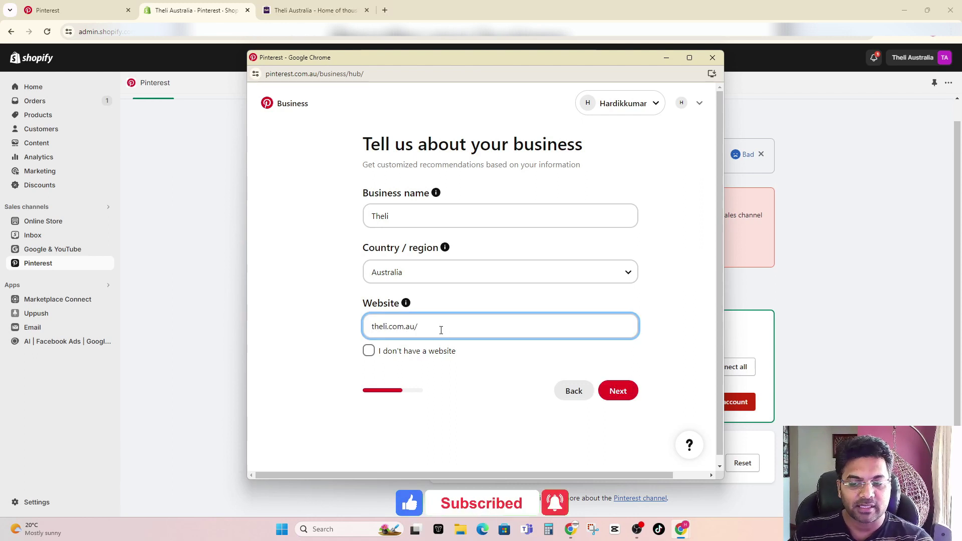
click(629, 399)
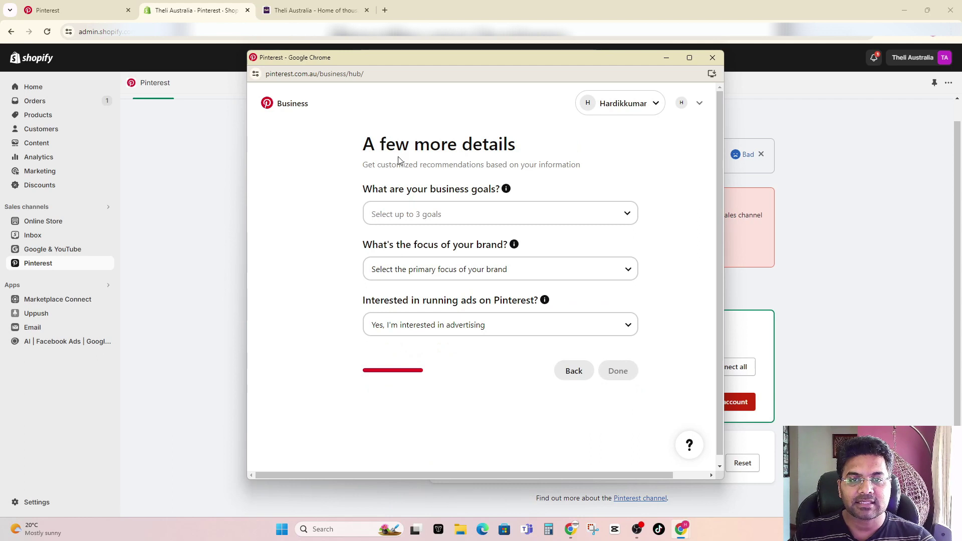
- Set goal Increase online sales, brand focus Other and advertising interest, finish and close onboarding
drag(456, 144, 381, 146)
click(429, 151)
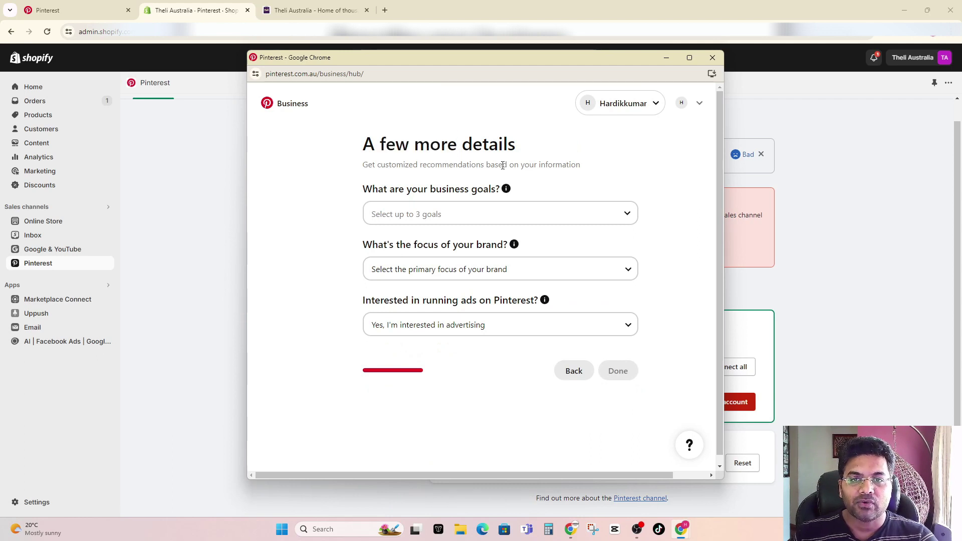
click(454, 216)
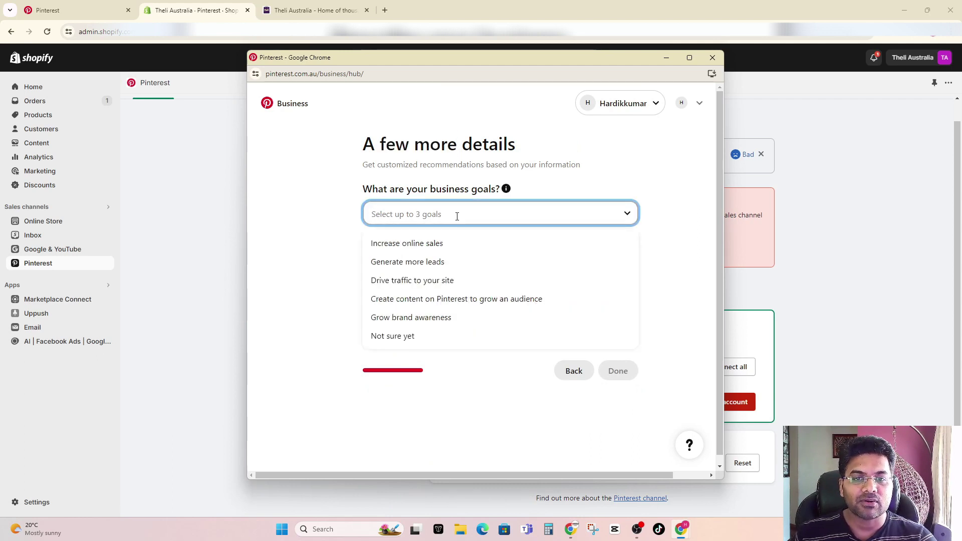
click(444, 249)
click(482, 216)
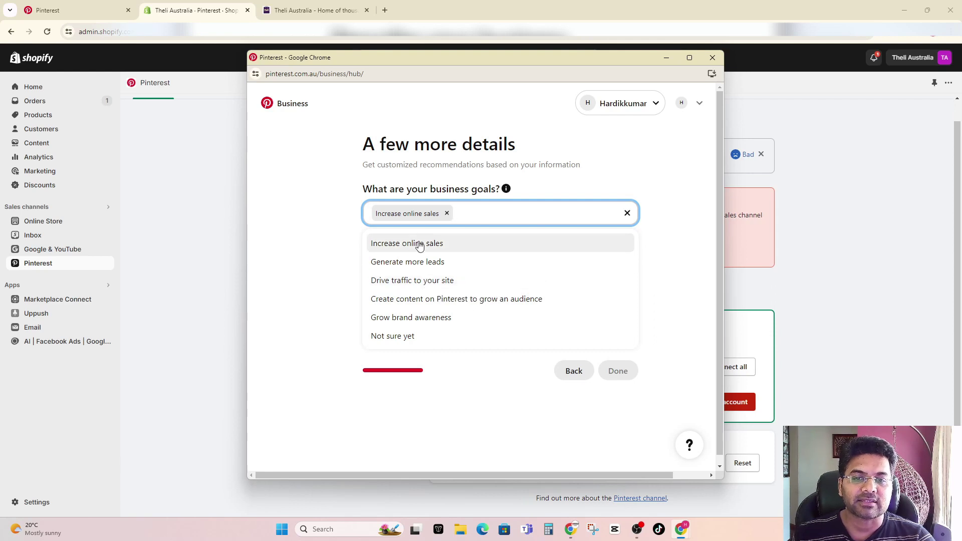
click(467, 270)
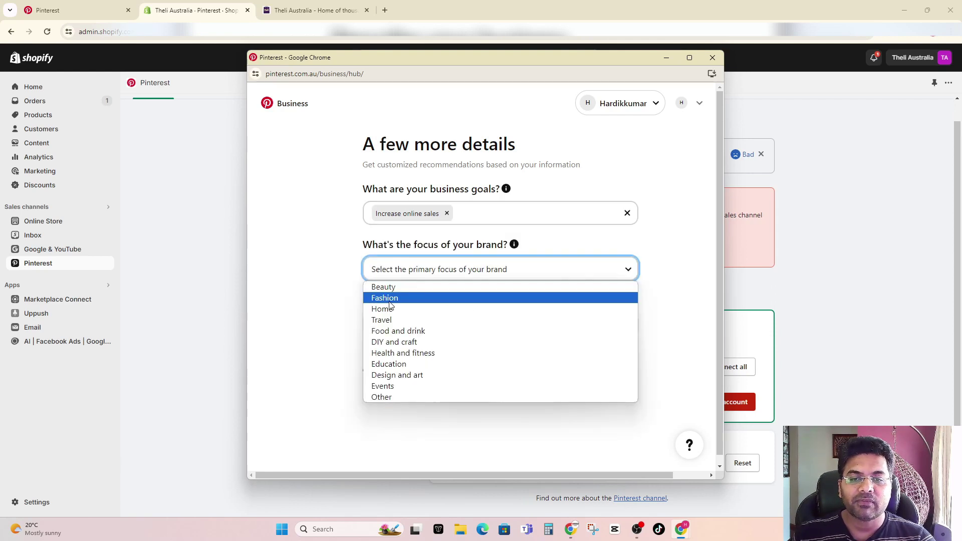
click(407, 399)
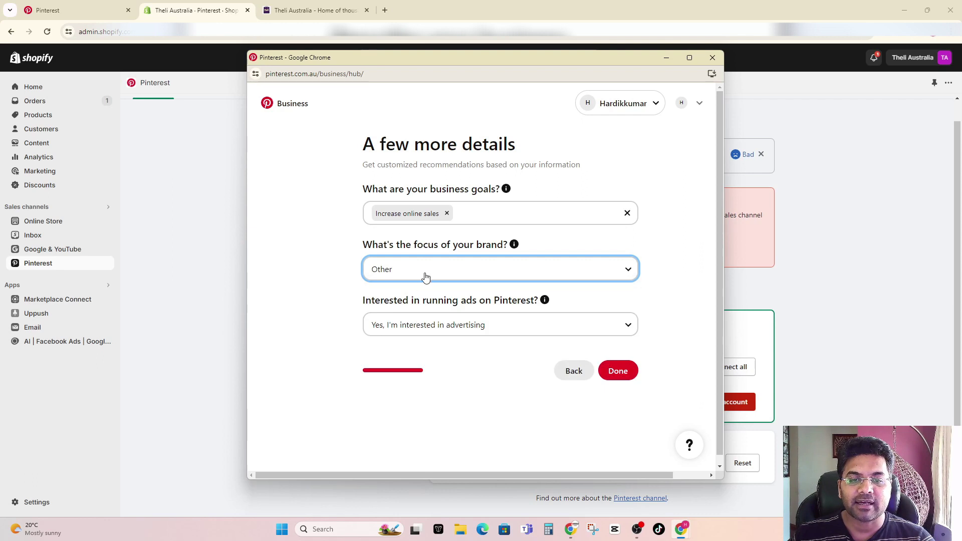
click(424, 331)
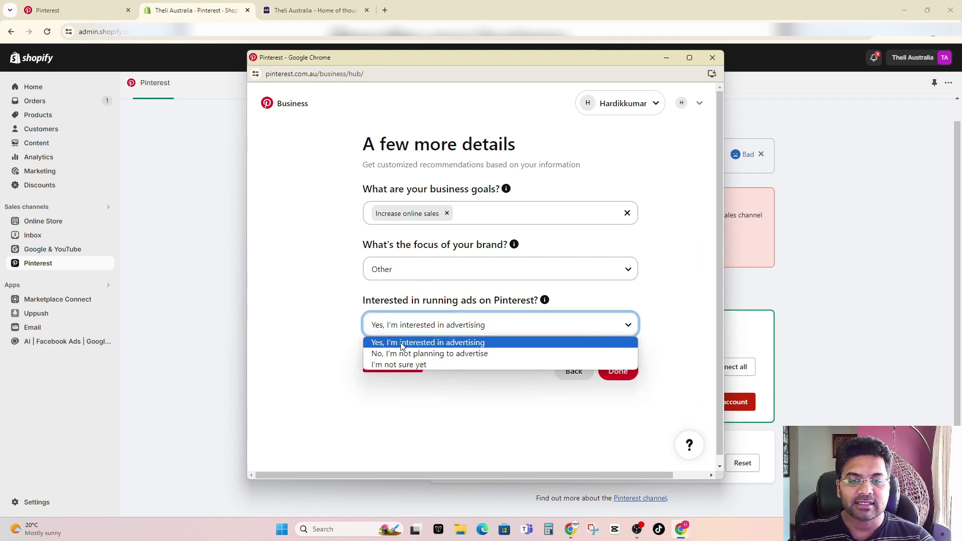
click(390, 343)
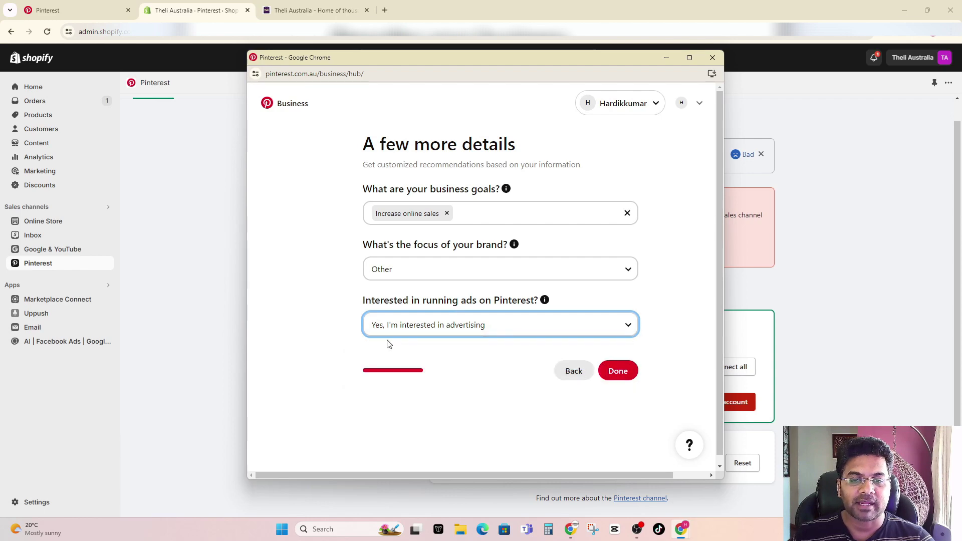
click(619, 372)
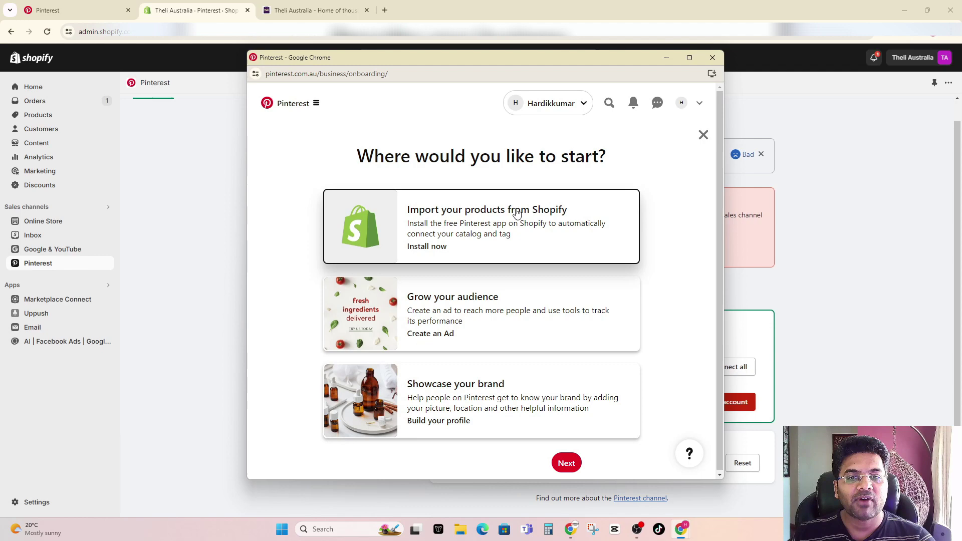
click(569, 467)
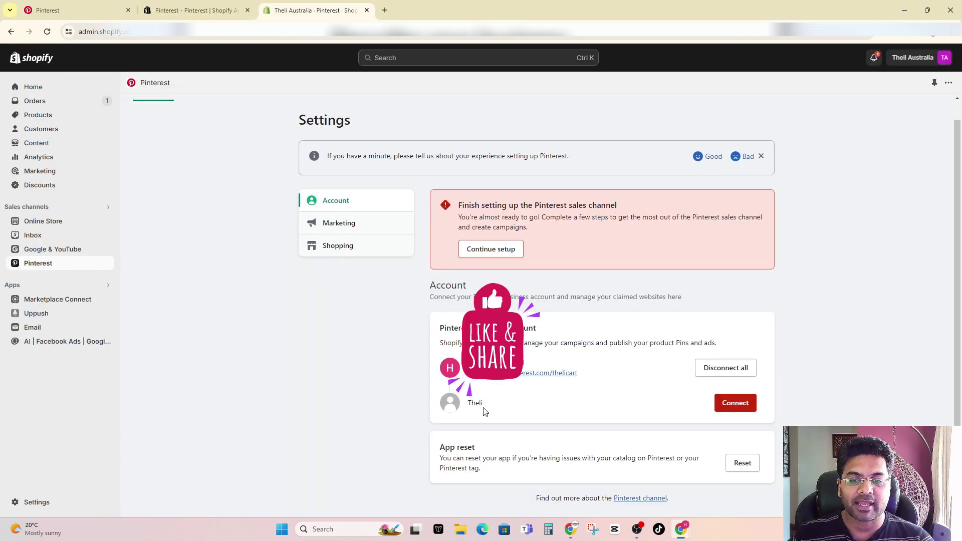
- Connect the Theli business account to the channel, granting the app access
click(735, 407)
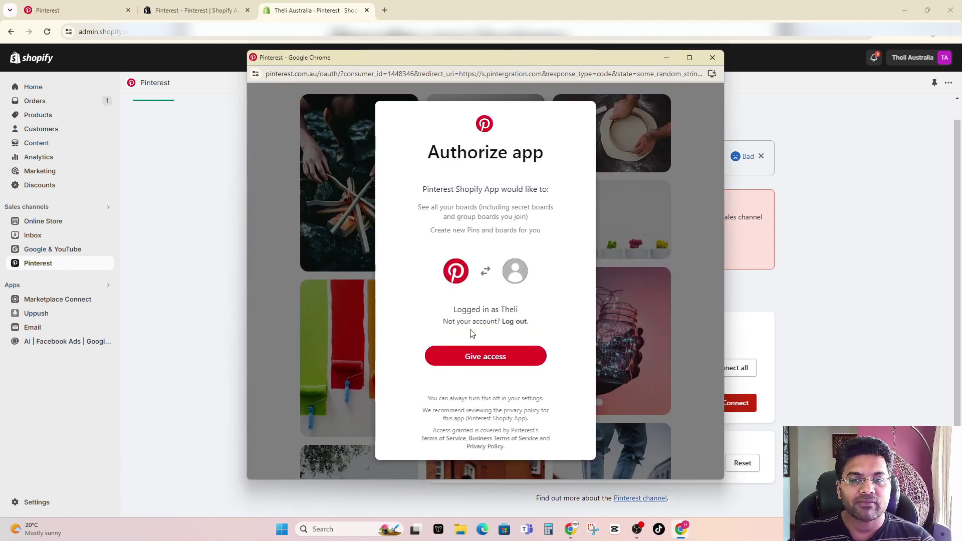
click(512, 356)
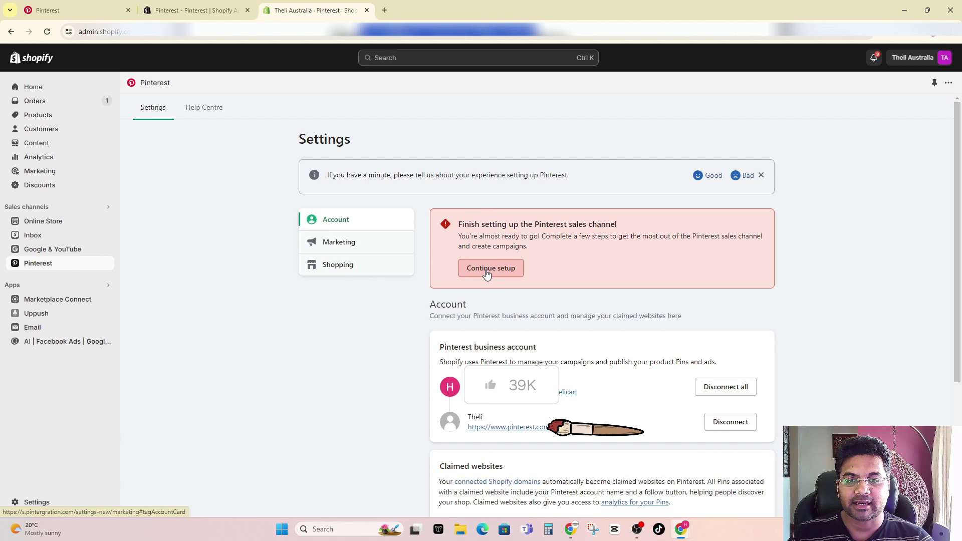
- Accept Pinterest's terms to install the Pinterest tag
click(485, 273)
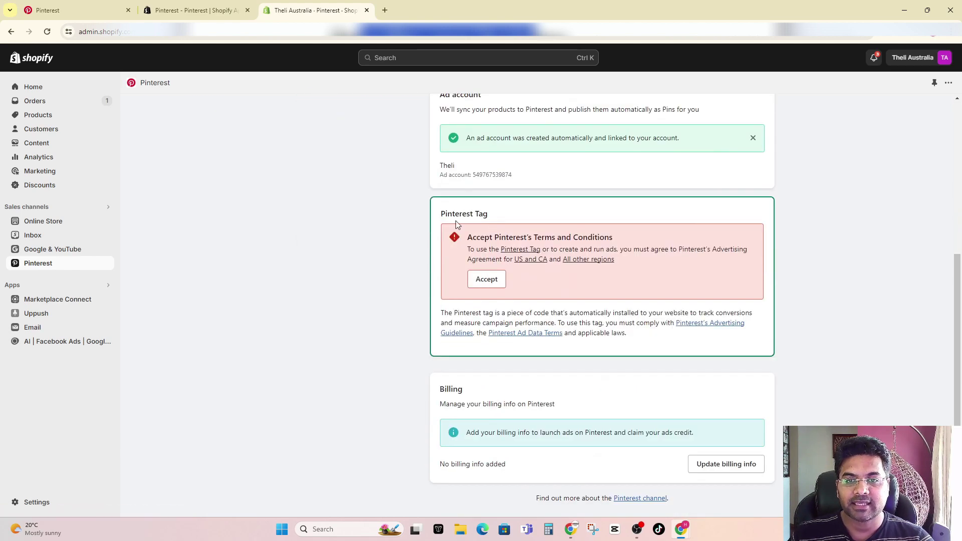
drag(443, 214, 502, 220)
click(501, 280)
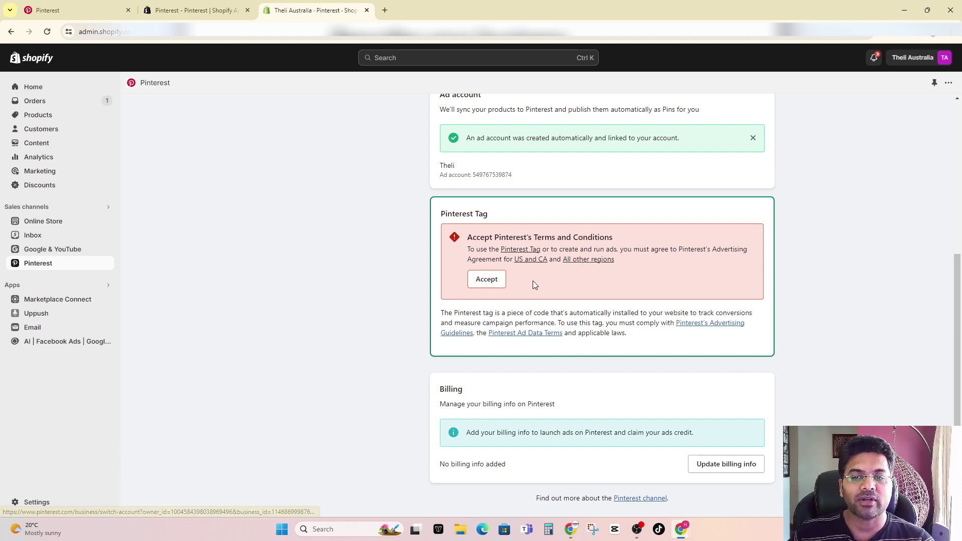
click(489, 279)
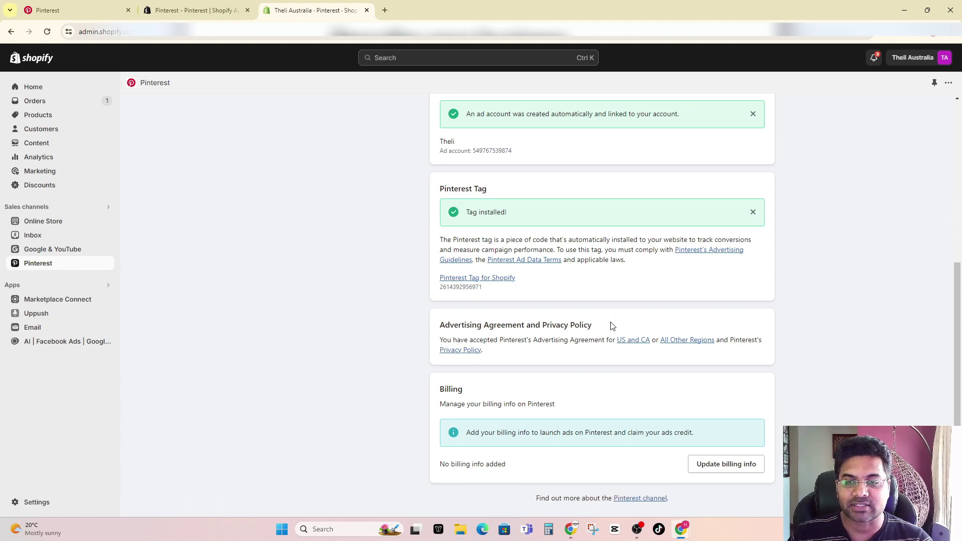
scroll(611, 325, up, 4)
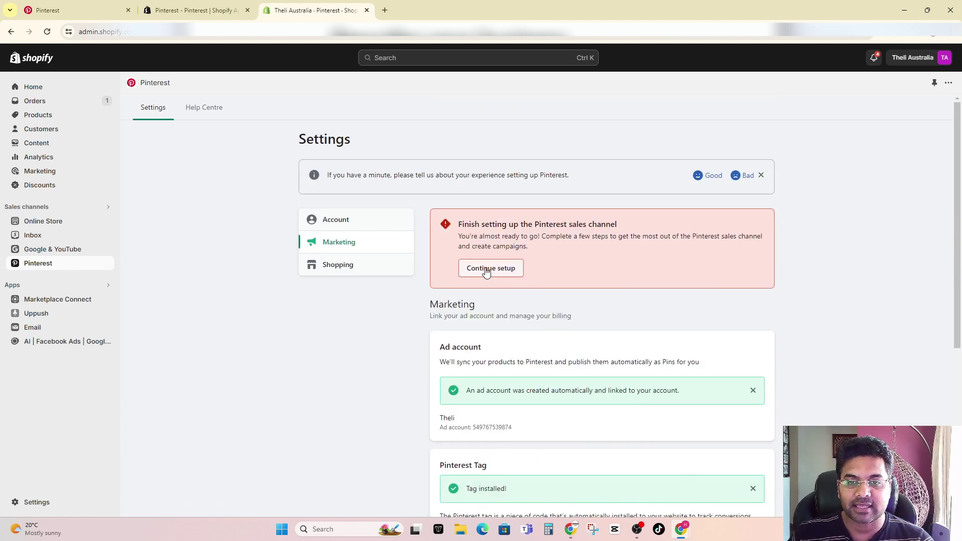
- Continue setup to Marketing settings showing A$153 ad credits and head to billing
click(486, 272)
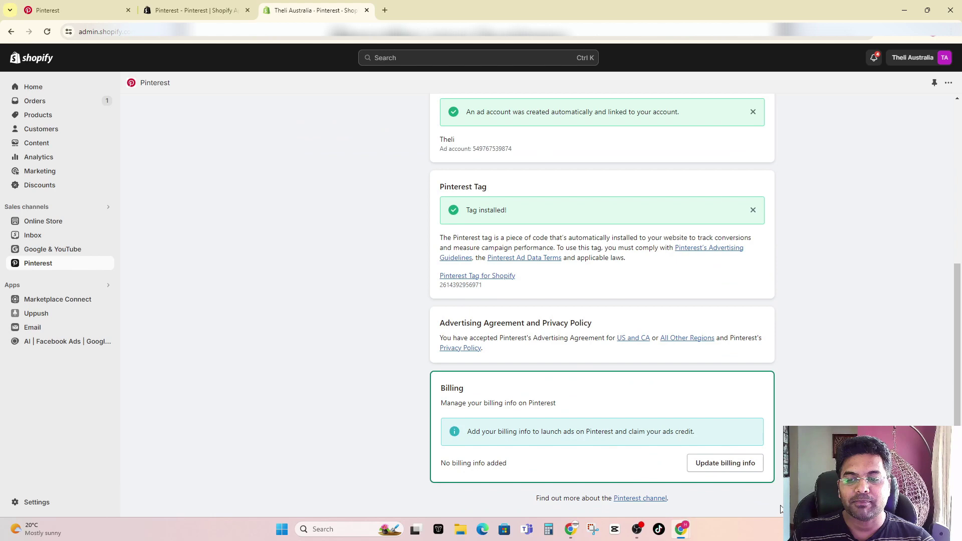
click(726, 462)
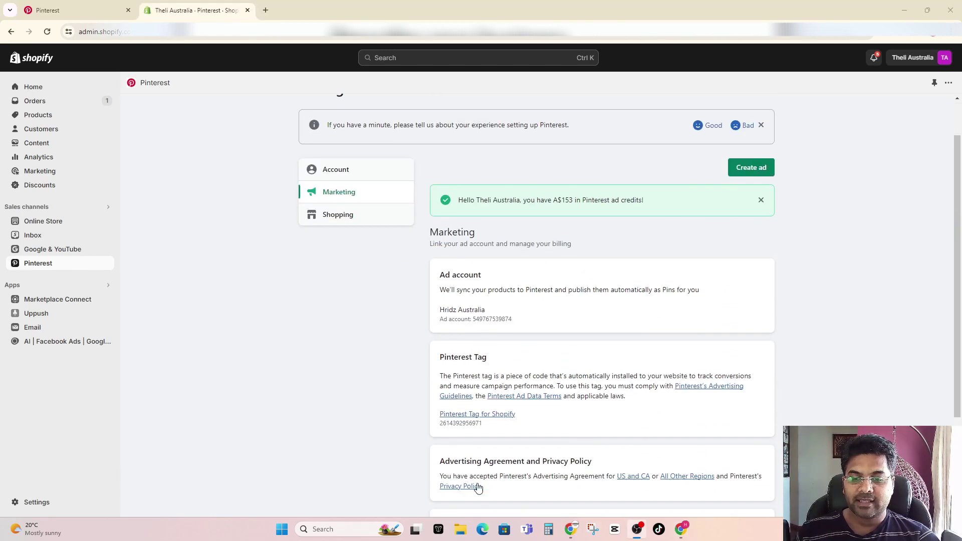
scroll(556, 444, down, 2)
scroll(682, 421, up, 2)
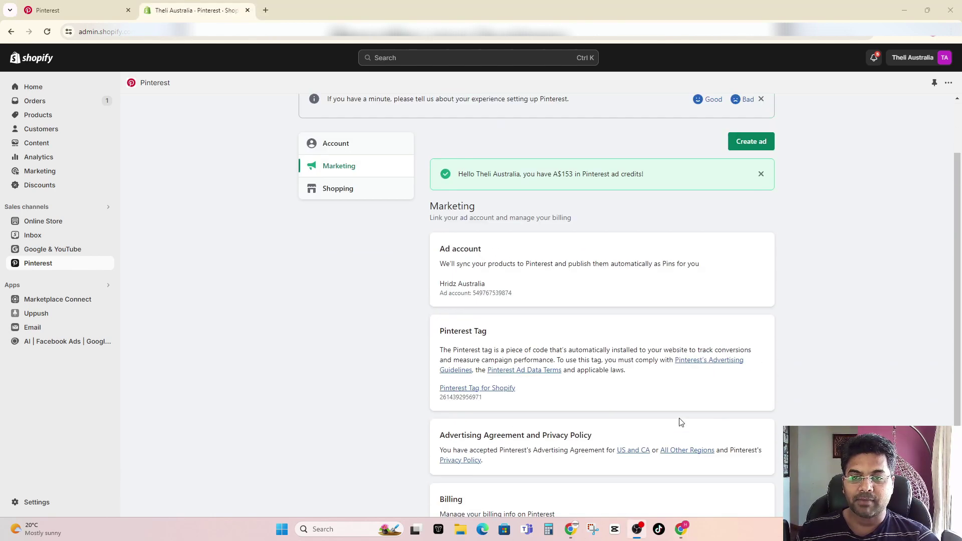
scroll(454, 257, up, 1)
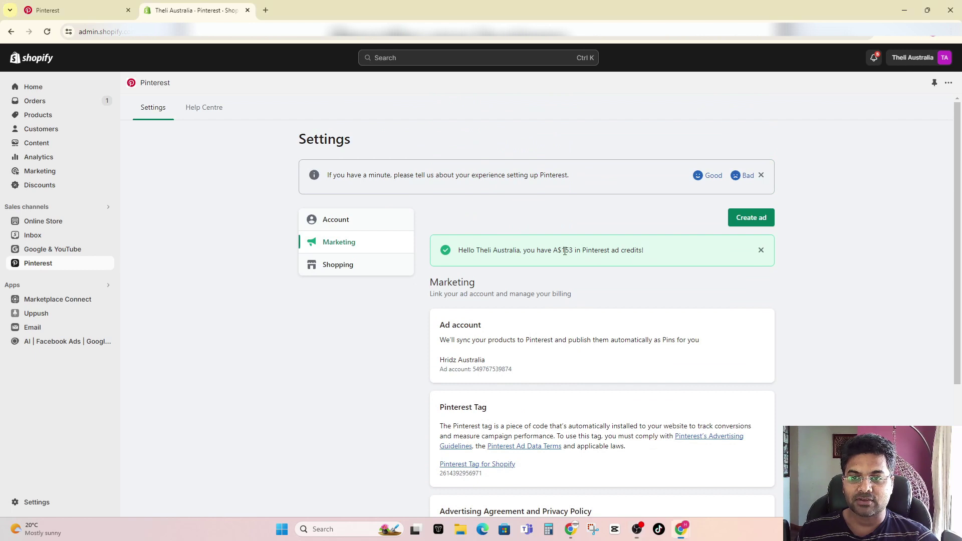
drag(563, 251, 618, 250)
click(550, 253)
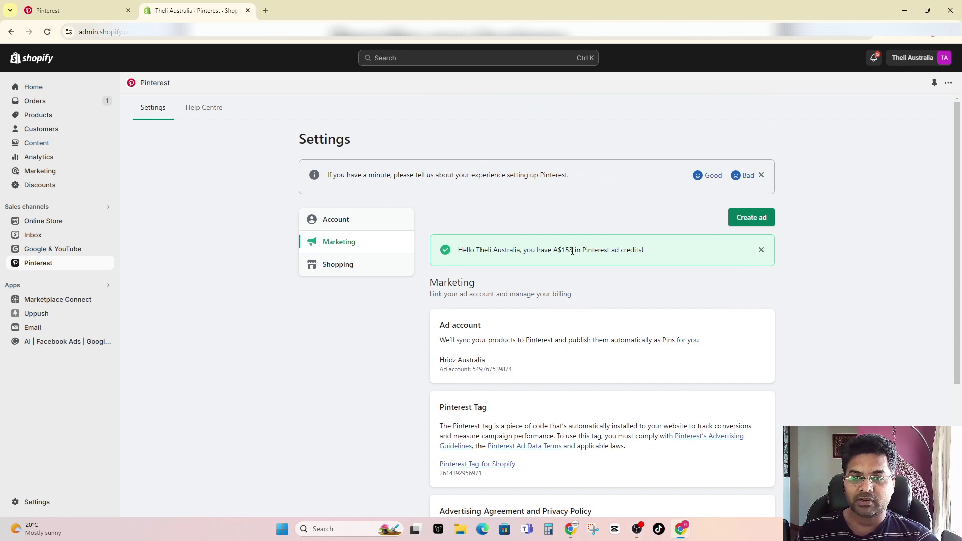
double_click(572, 251)
click(654, 264)
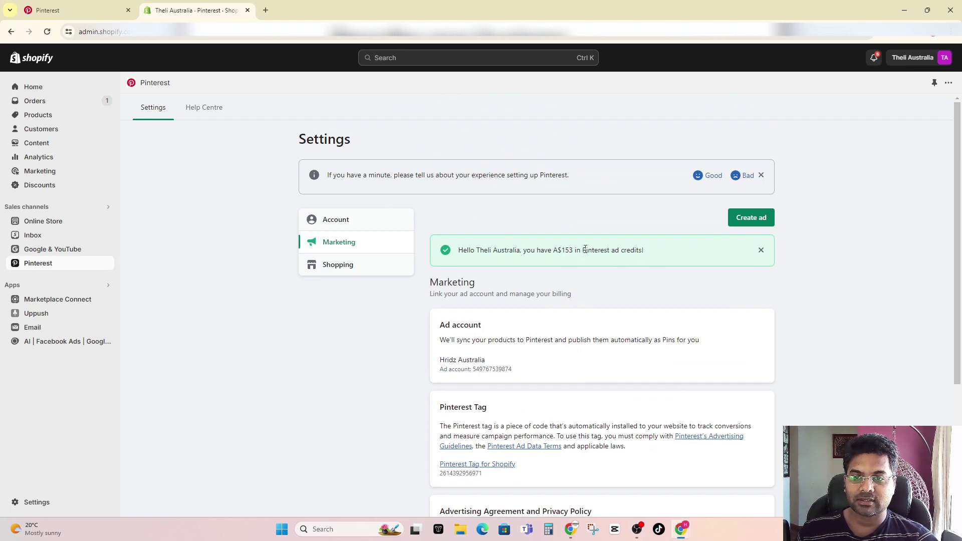
drag(643, 251, 479, 250)
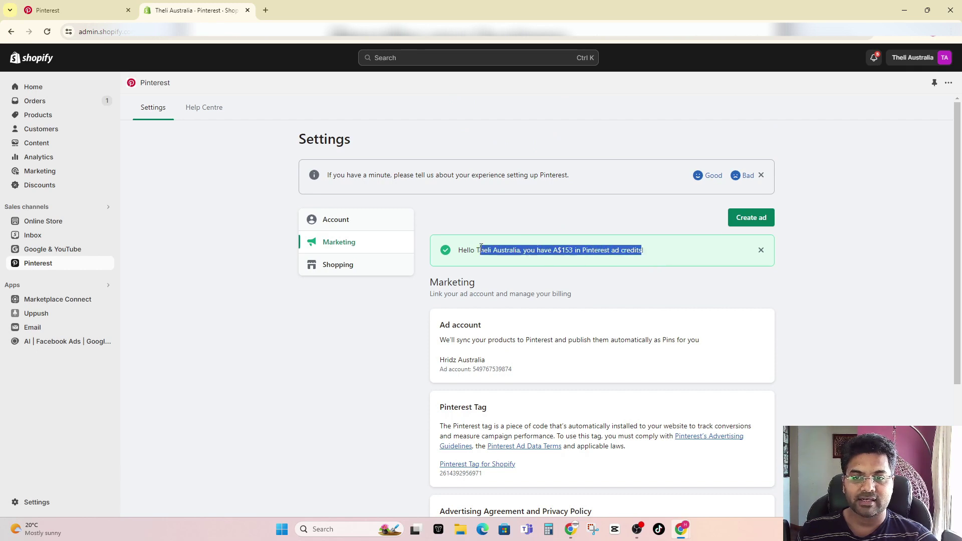
click(517, 249)
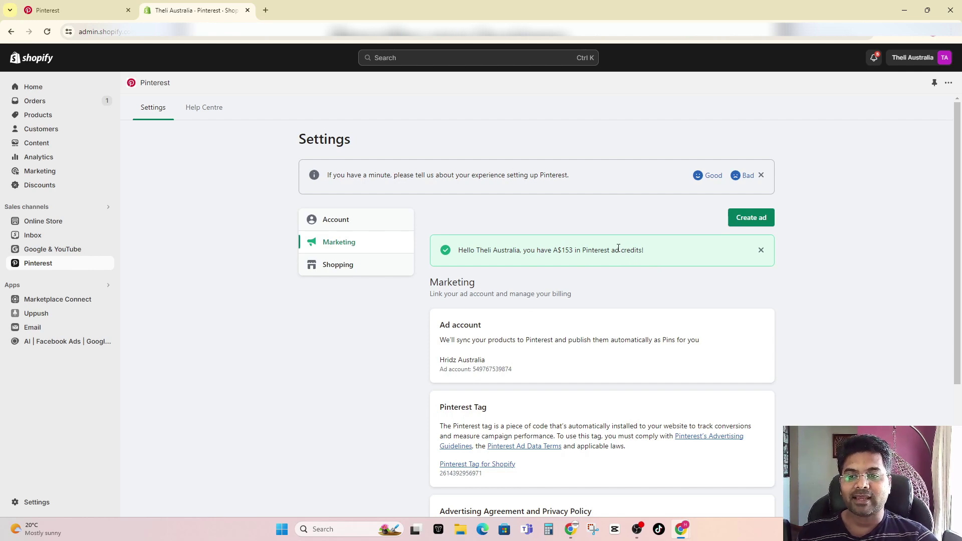
drag(618, 250, 529, 250)
click(639, 247)
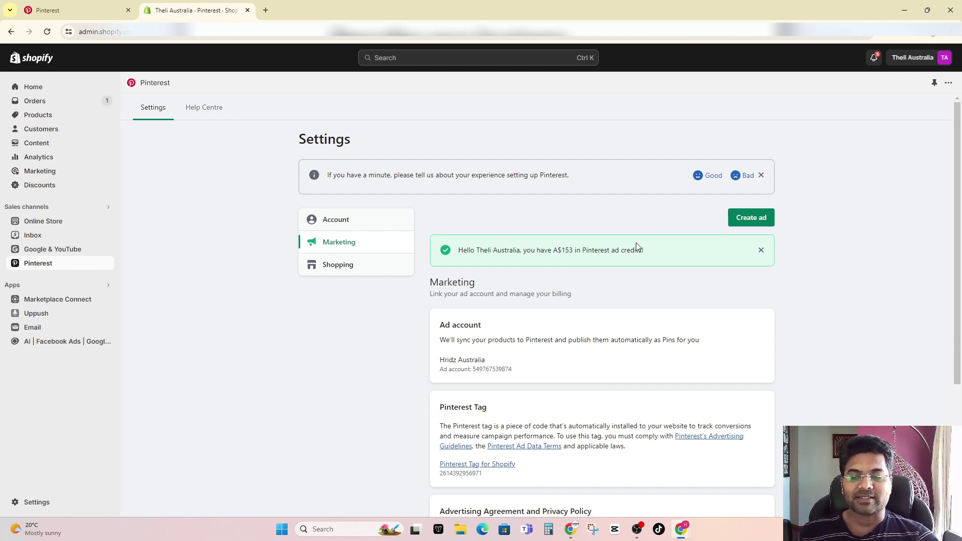
scroll(636, 243, down, 5)
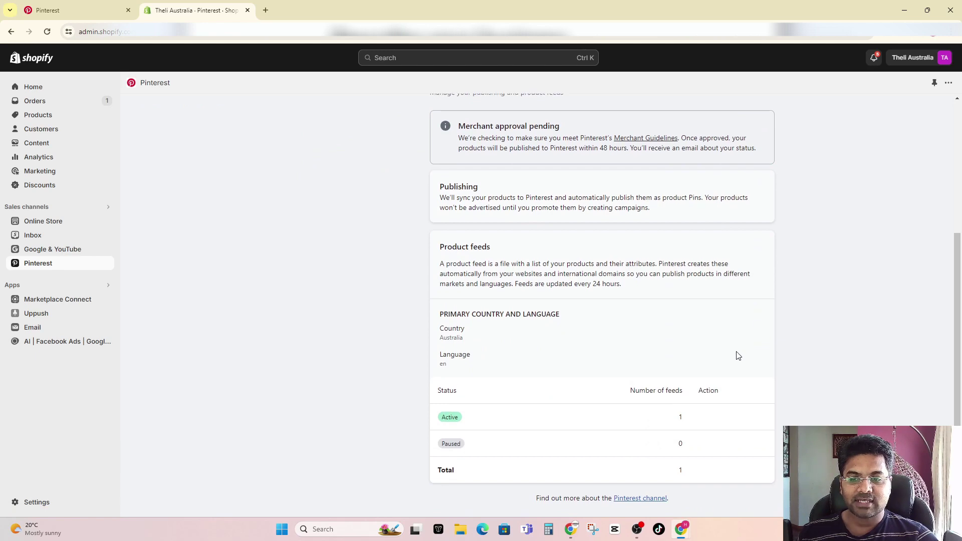
scroll(298, 323, up, 3)
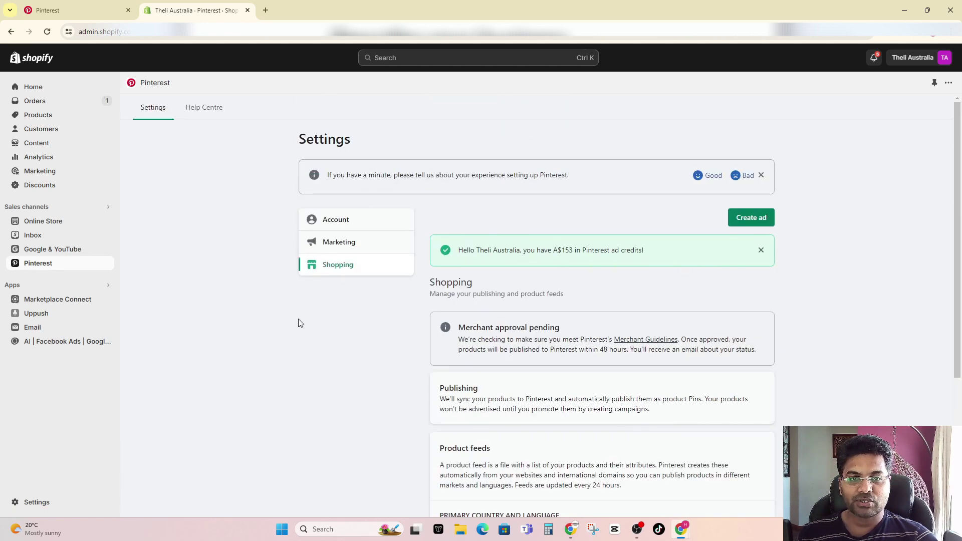
scroll(363, 266, down, 3)
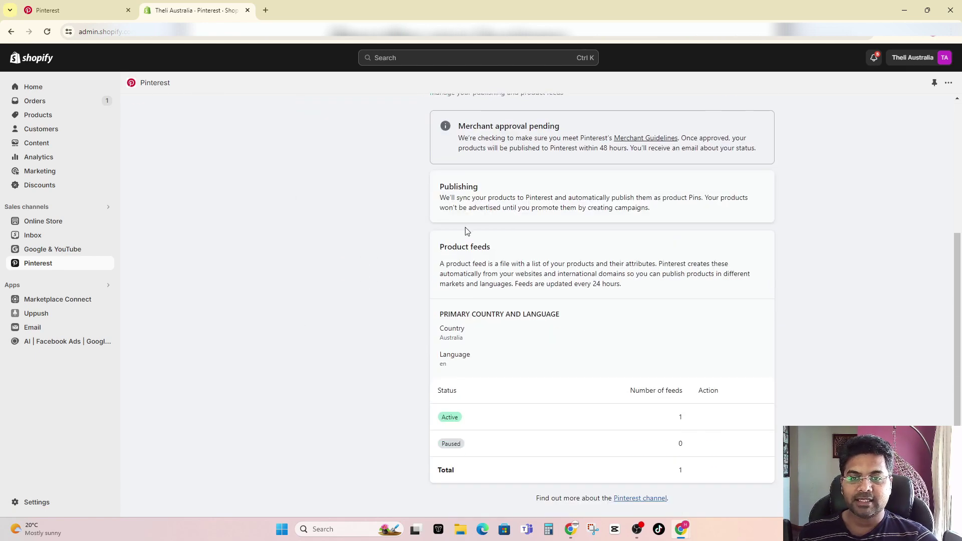
scroll(599, 273, up, 2)
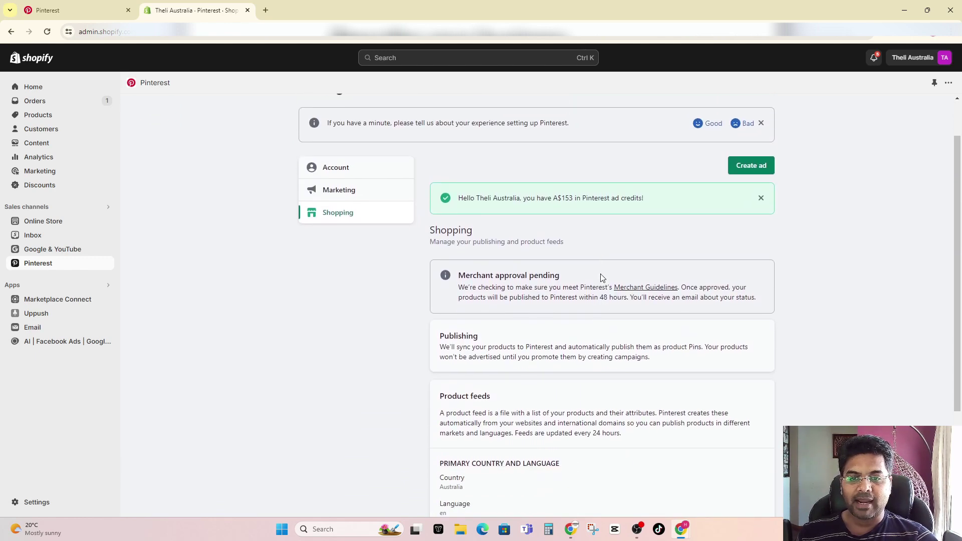
scroll(599, 275, down, 2)
- Highlight the 48 hours merchant approval time in the Shopping settings
drag(600, 198, 623, 201)
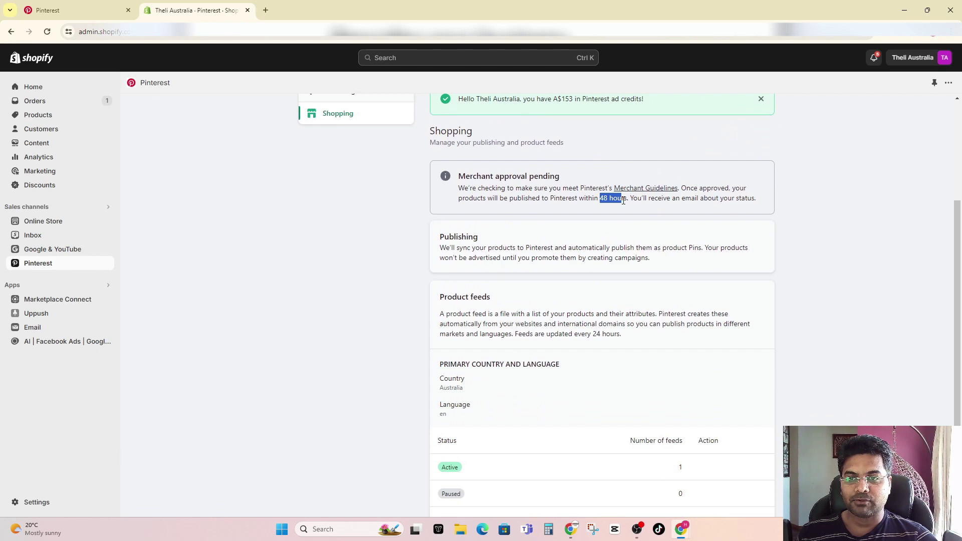
click(626, 200)
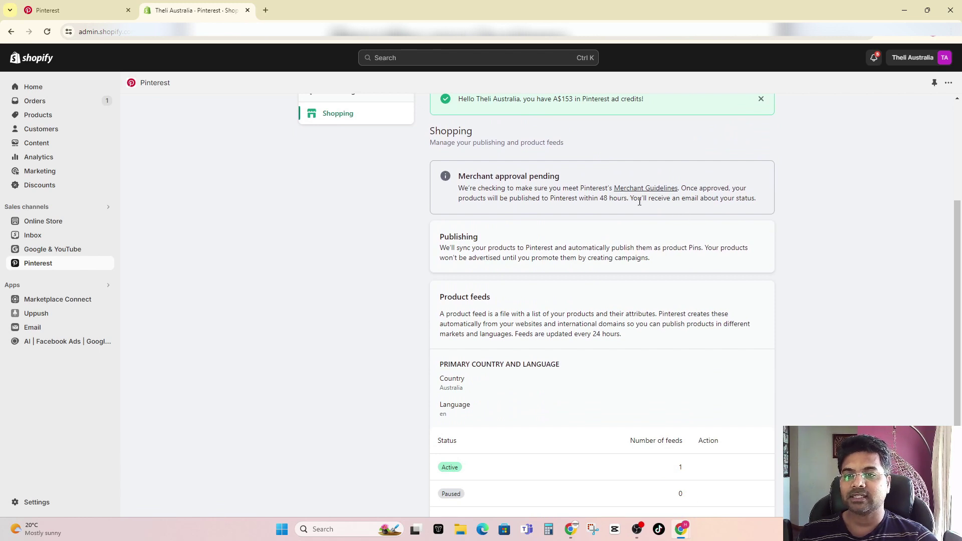
scroll(654, 429, down, 1)
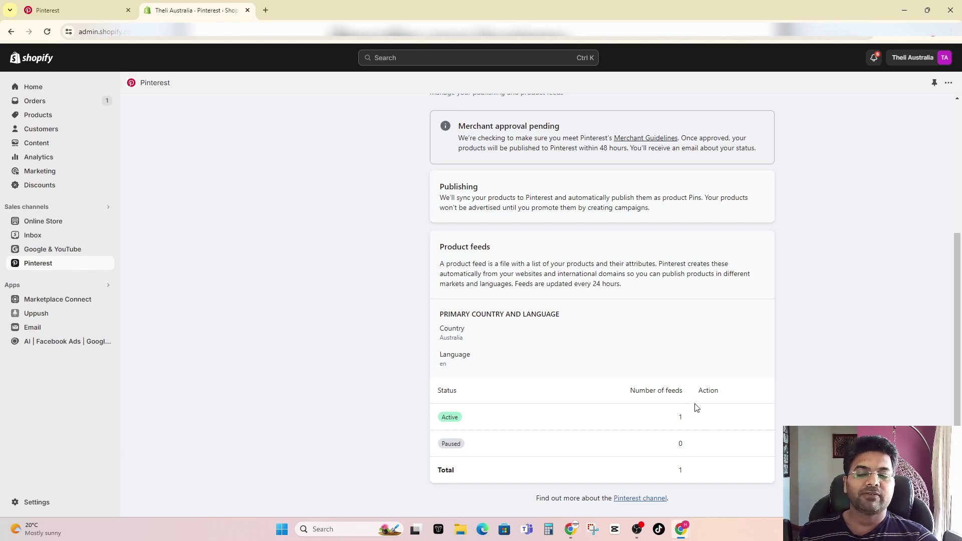
scroll(379, 338, up, 2)
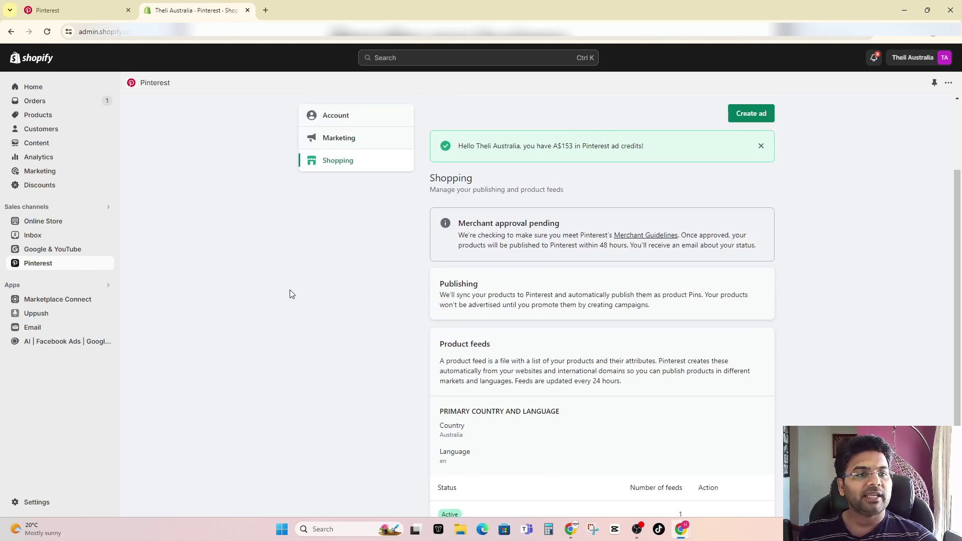
- View the Cyclone Tour Anthracite strings product's sales channels from its Publishing options
click(46, 117)
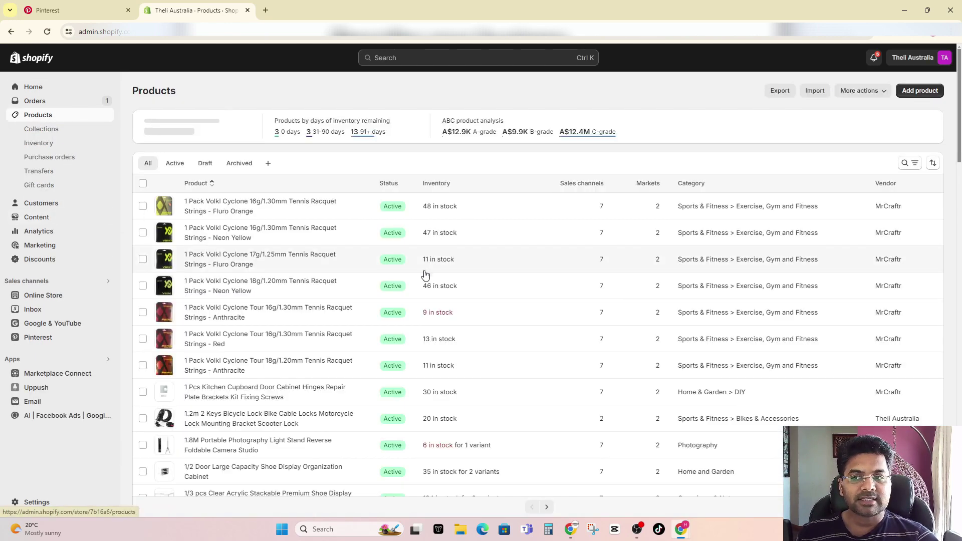
click(265, 311)
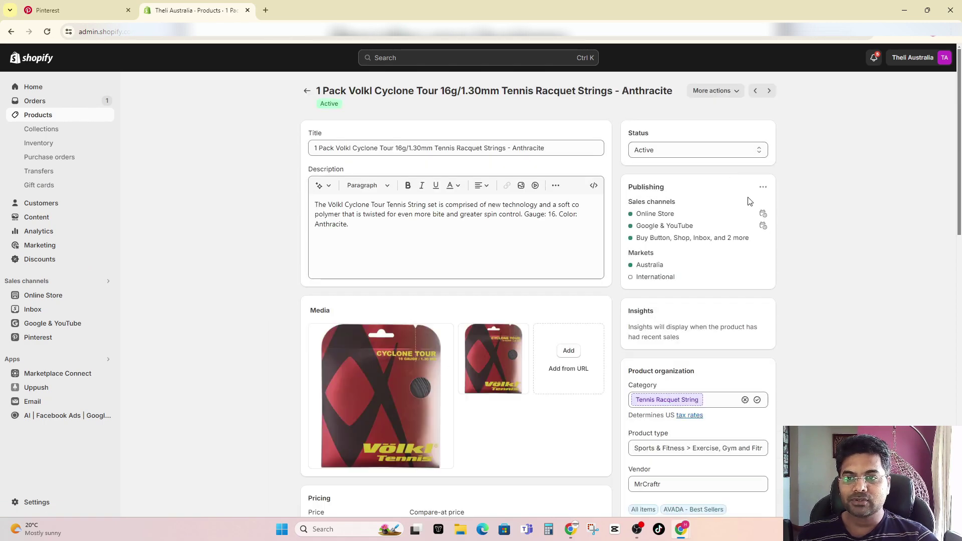
click(763, 190)
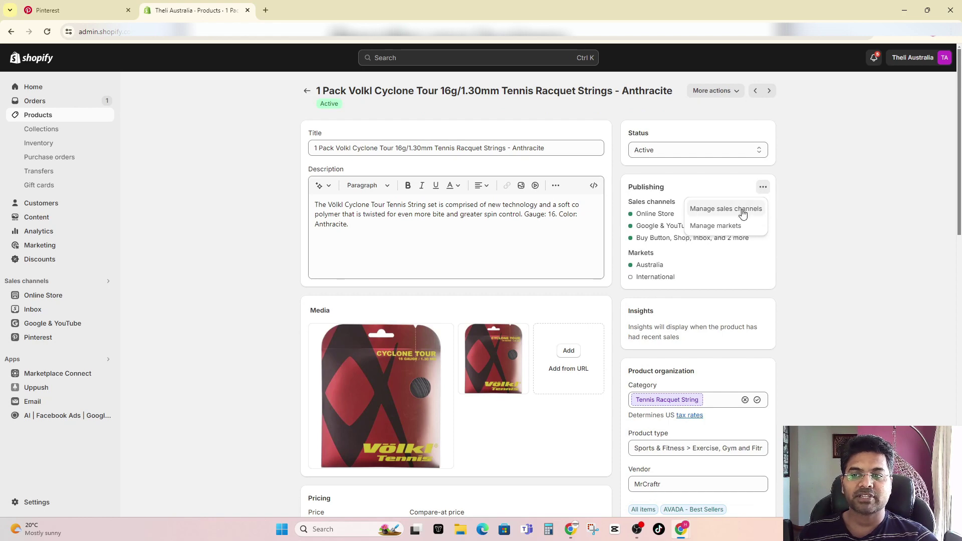
click(726, 208)
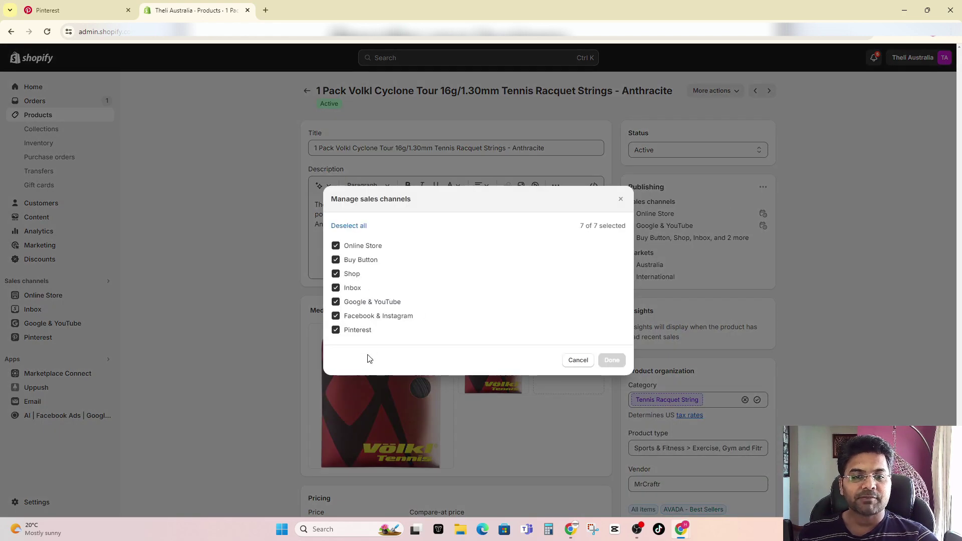
- Toggle Pinterest off and back on, leaving all seven channels, and return to Products
click(337, 333)
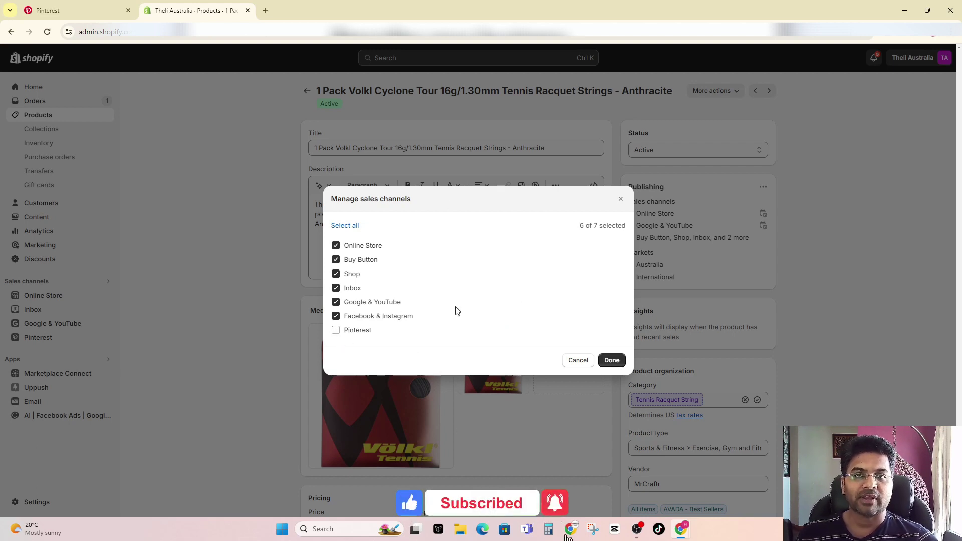
click(335, 332)
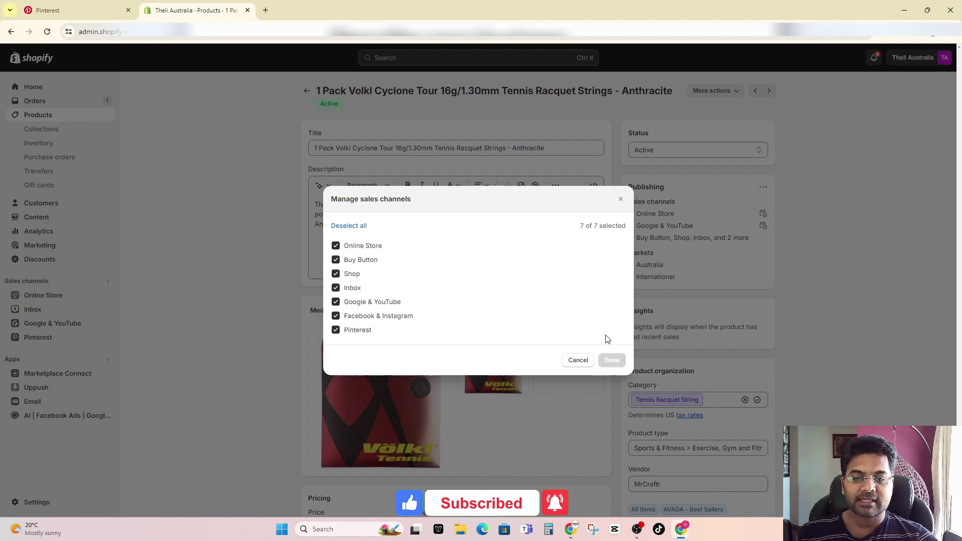
click(620, 199)
click(38, 115)
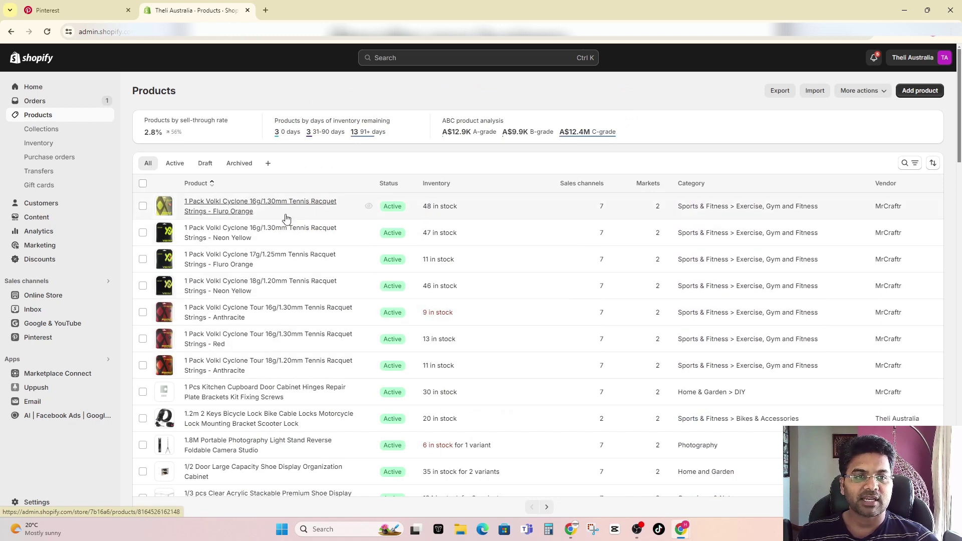
- Bulk-include all store products (50+) in all seven sales channels, Pinterest included
click(143, 184)
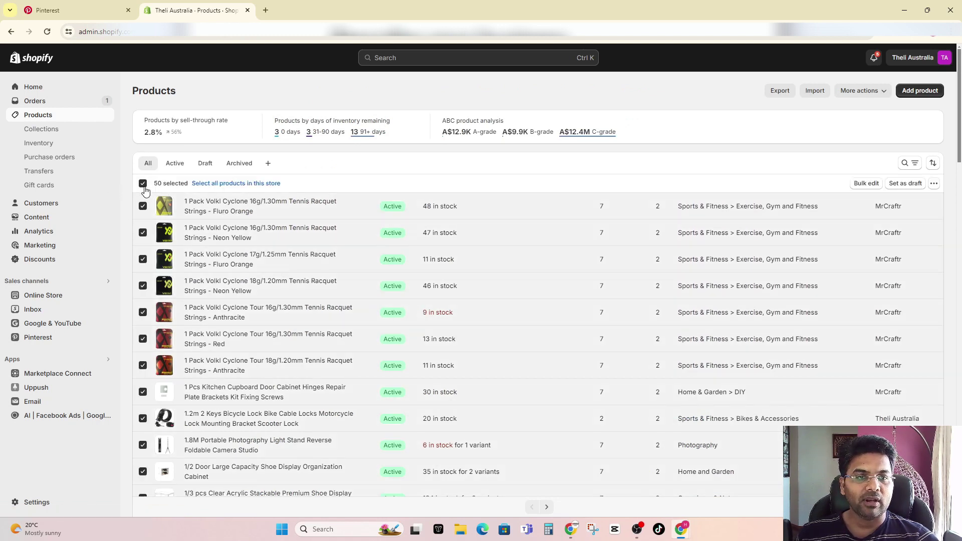
click(227, 185)
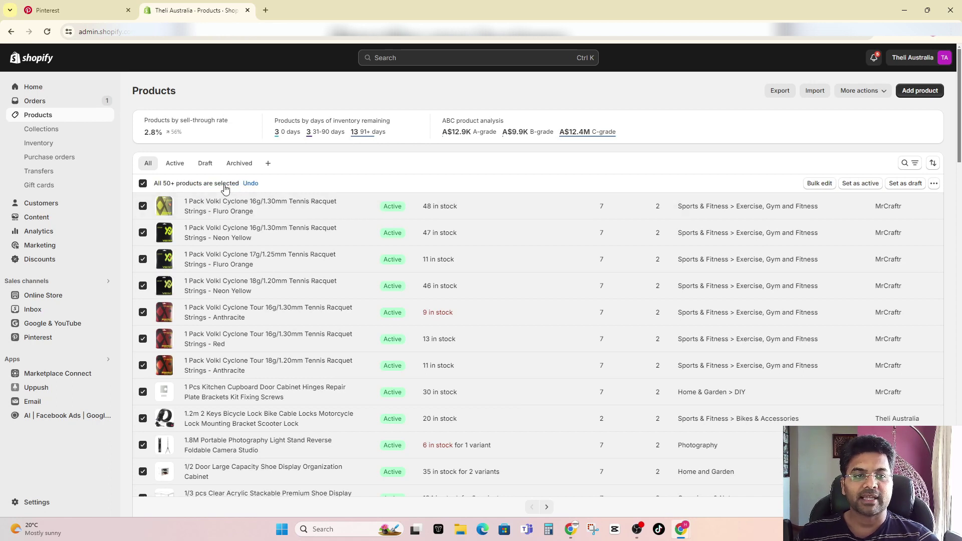
click(934, 184)
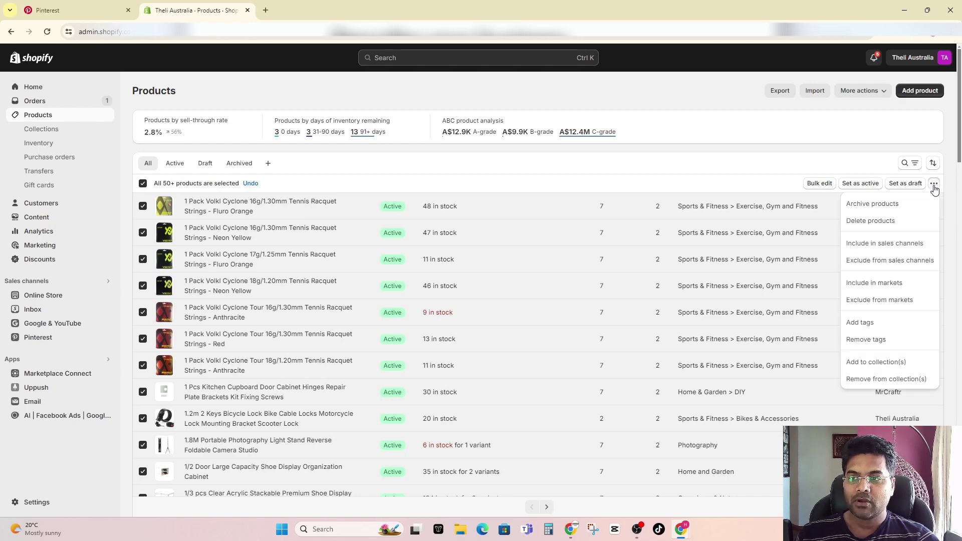
click(889, 245)
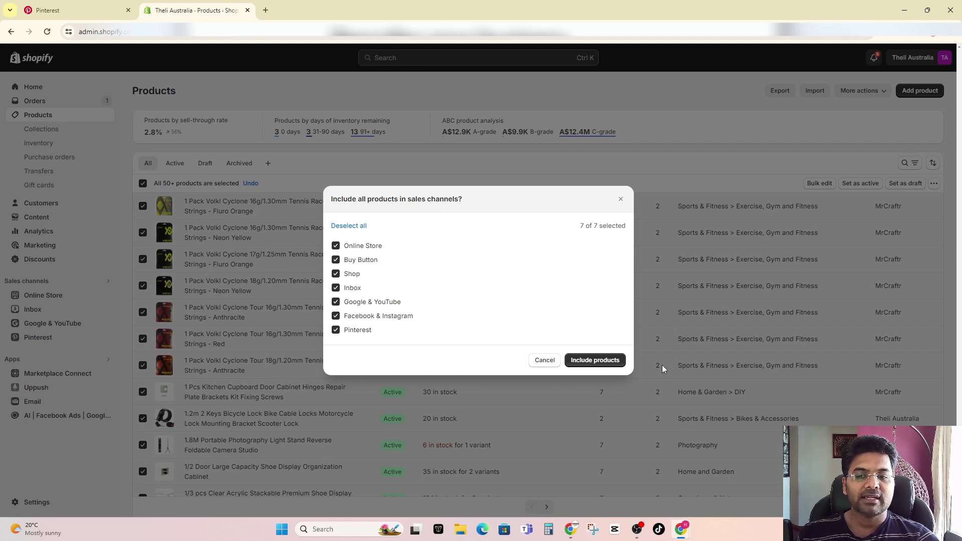
click(598, 363)
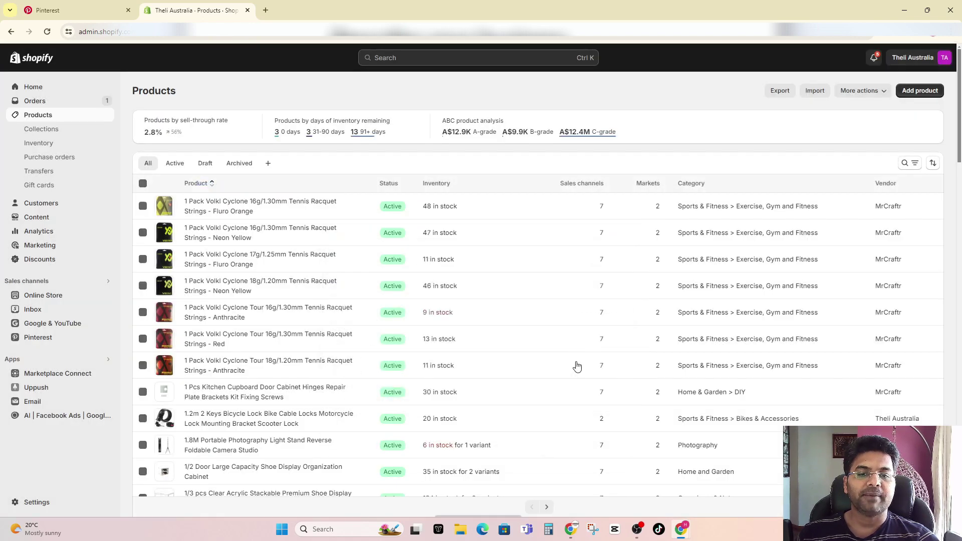